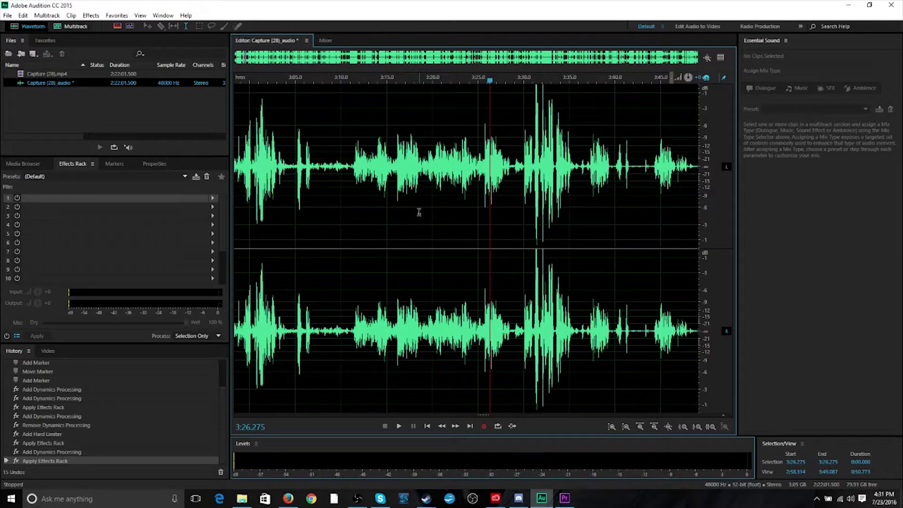
# - Pan the view to about 2:14–5:39 and play a moment from 3:15
pyautogui.scroll(-10, 419, 213)
pyautogui.scroll(-4, 414, 212)
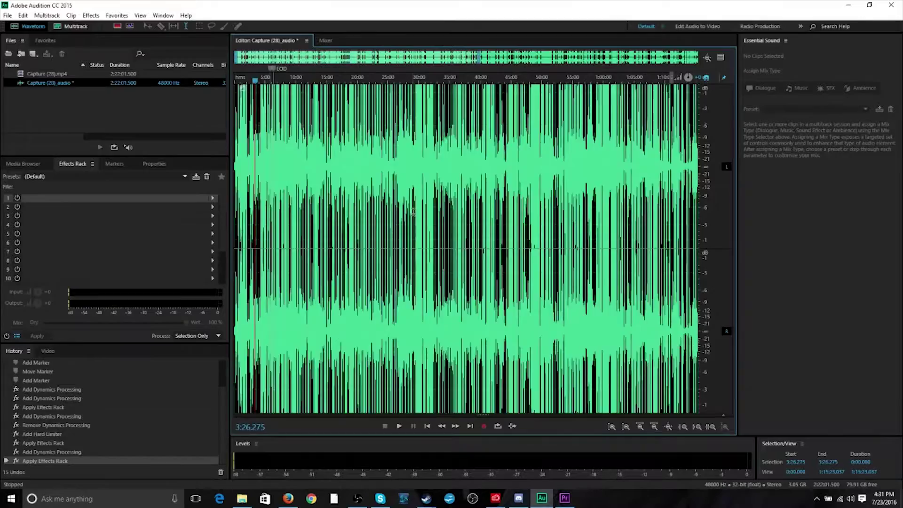
pyautogui.scroll(3, 412, 212)
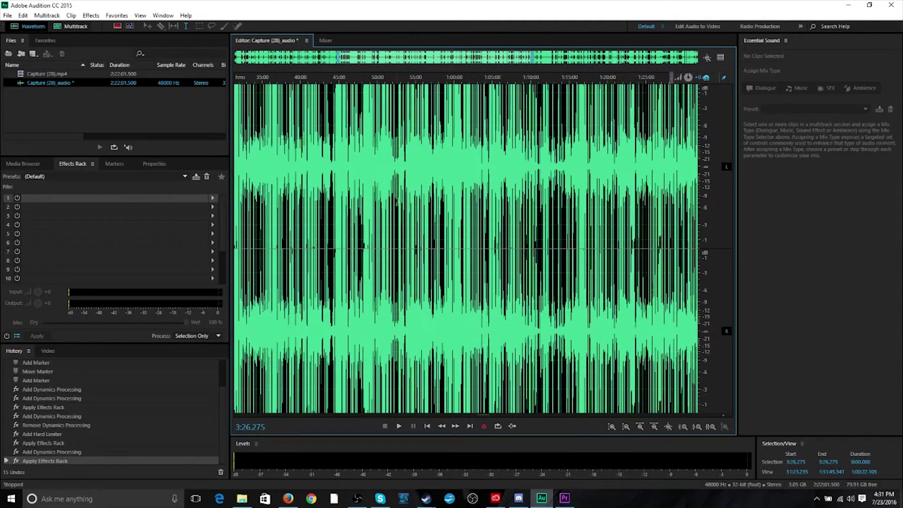
pyautogui.scroll(-3, 235, 86)
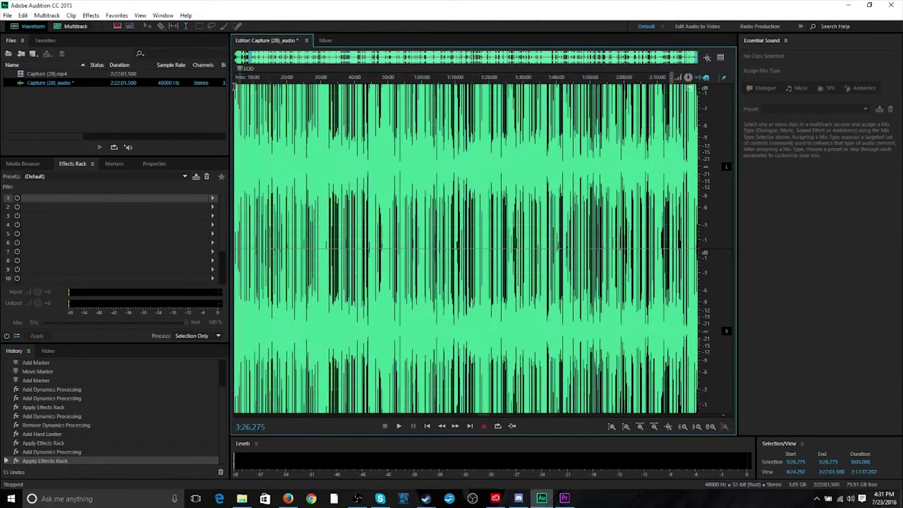
pyautogui.scroll(-1, 236, 86)
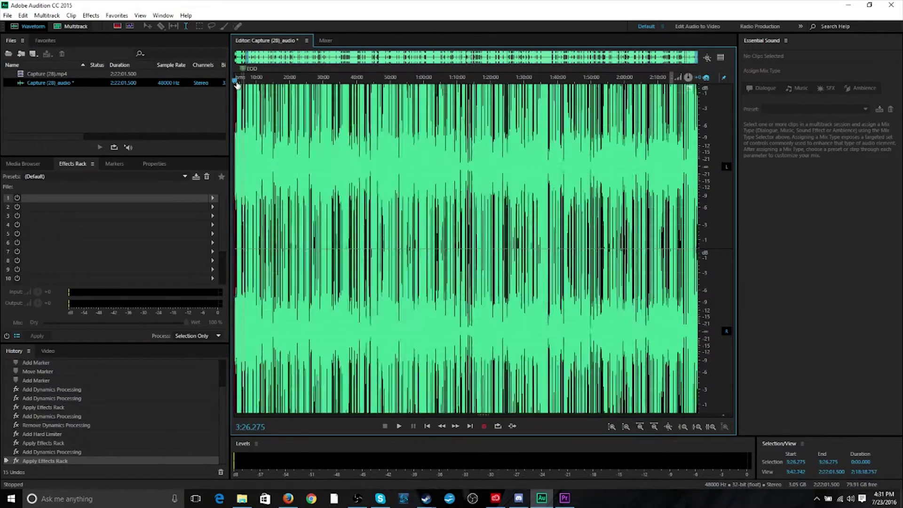
pyautogui.scroll(10, 239, 84)
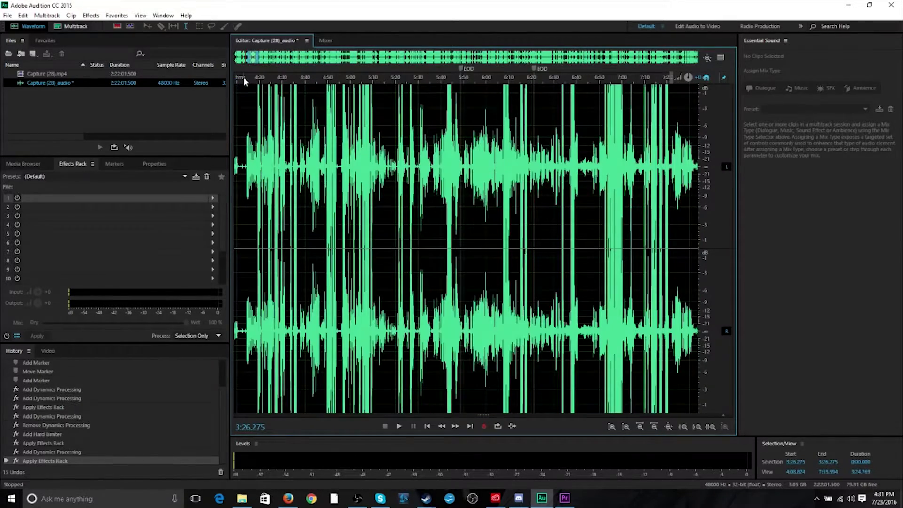
pyautogui.moveTo(244, 76); pyautogui.dragTo(505, 80)
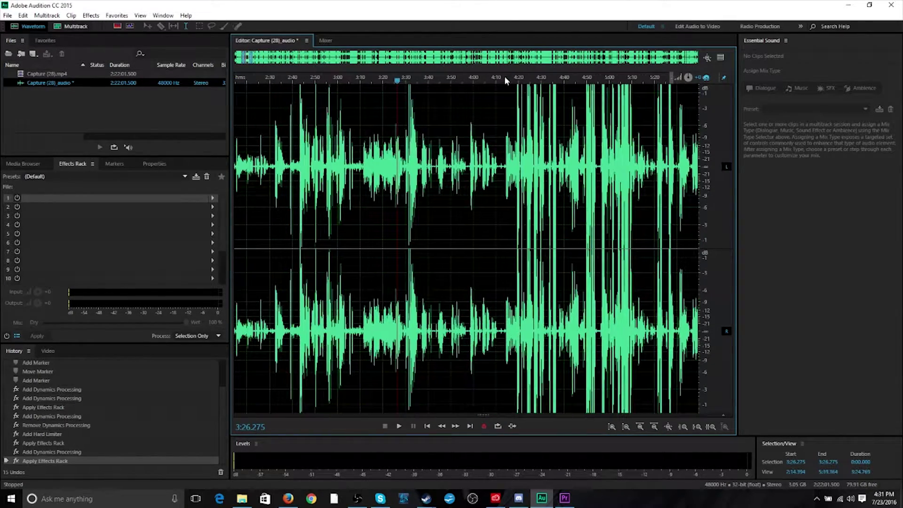
pyautogui.scroll(4, 372, 83)
pyautogui.scroll(4, 409, 166)
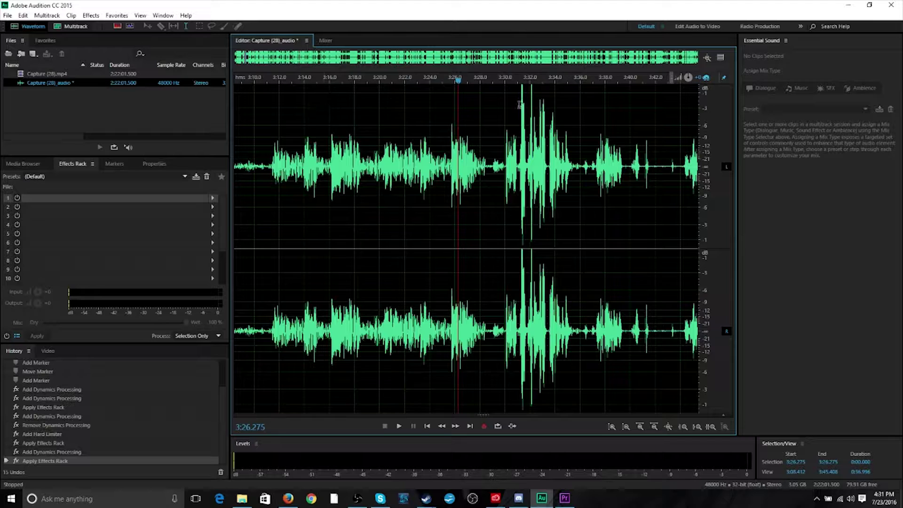
pyautogui.click(318, 81)
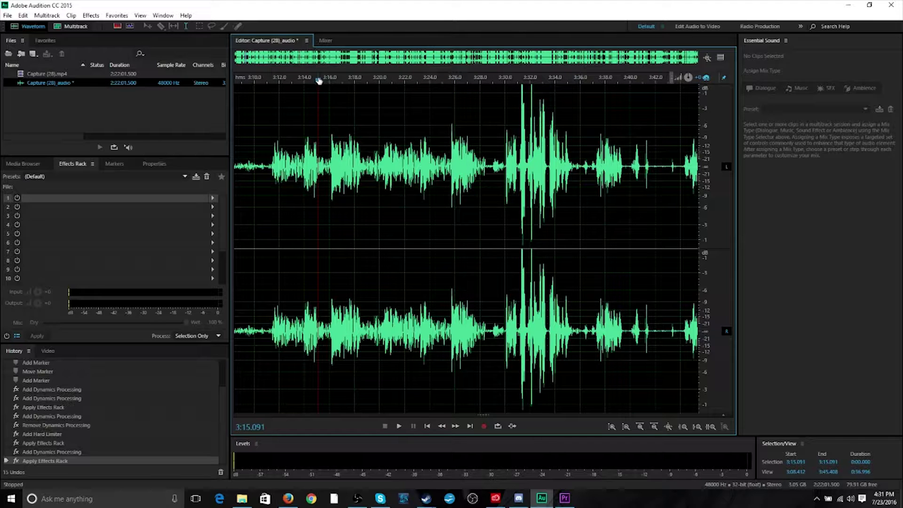
pyautogui.press('space')
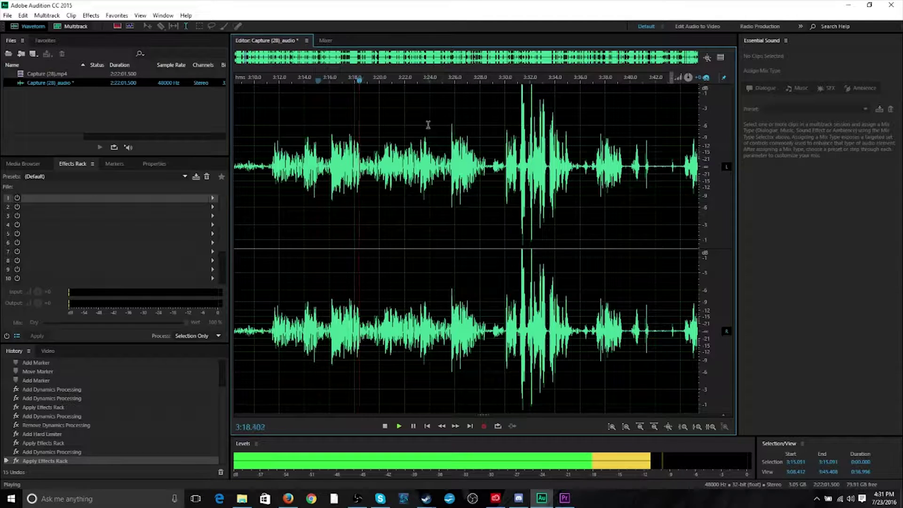
pyautogui.press('space')
# - Listen briefly at about 3:24.9 and 3:31, then return the playhead to about 3:12.9
pyautogui.click(445, 78)
pyautogui.press('space')
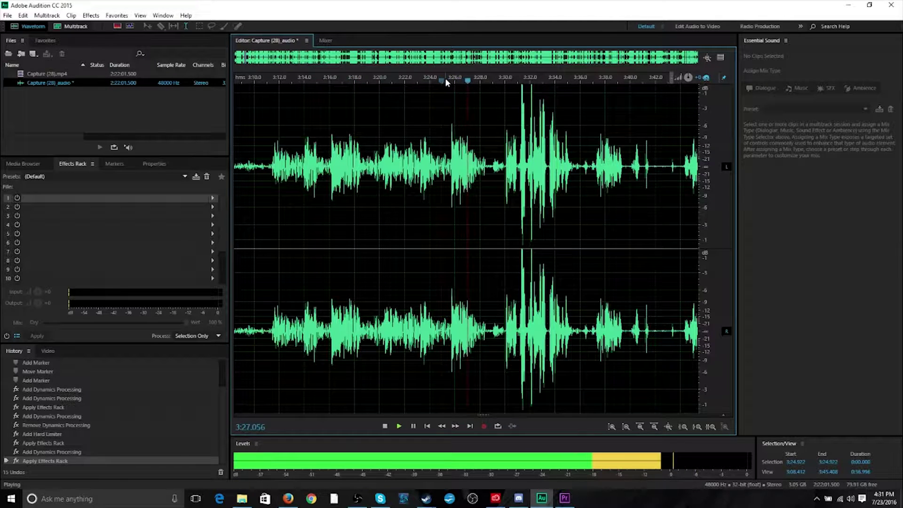
pyautogui.press('space')
pyautogui.click(519, 80)
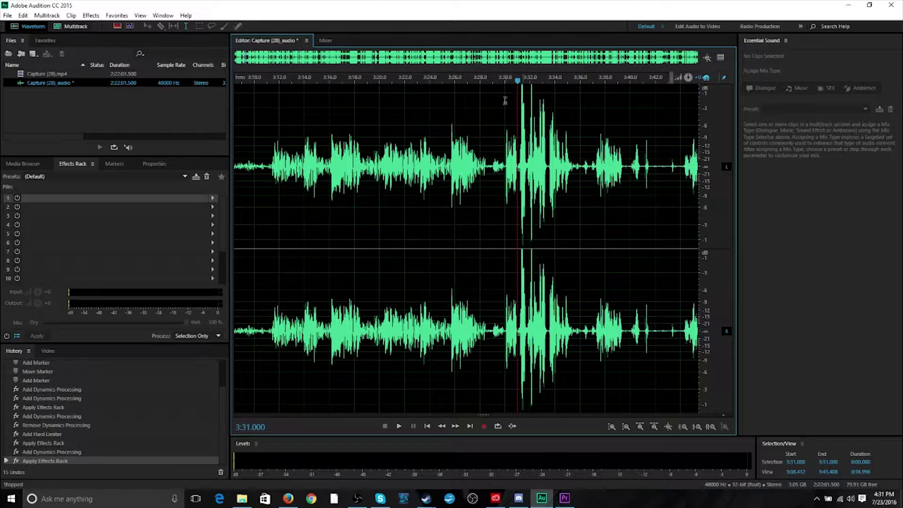
pyautogui.press('space')
pyautogui.press('space')
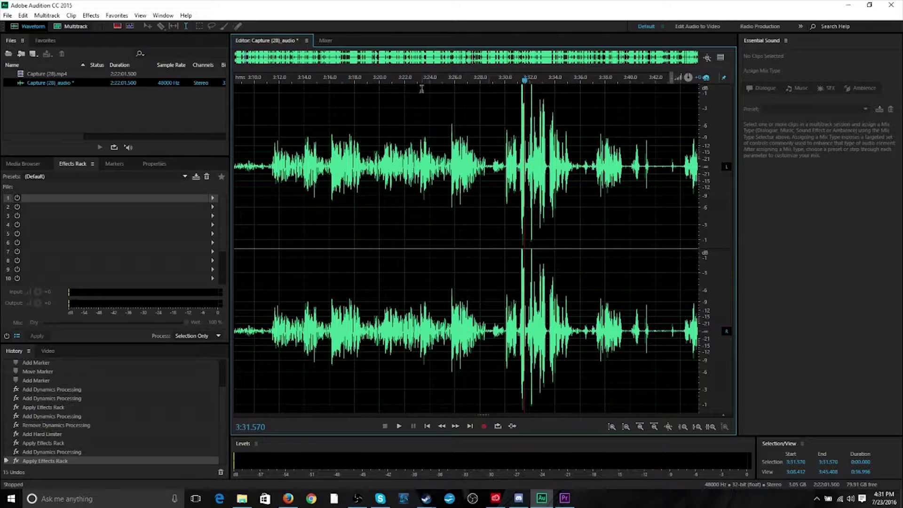
pyautogui.click(291, 81)
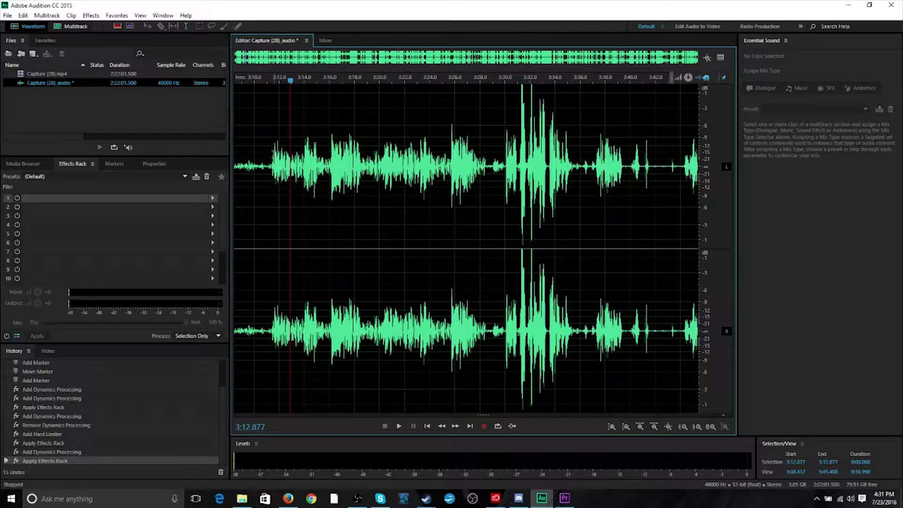
# - Select 3:11.301–3:36.000 and load Dynamics Processing with the grumps1 preset into rack slot 1
pyautogui.moveTo(271, 155); pyautogui.dragTo(580, 153)
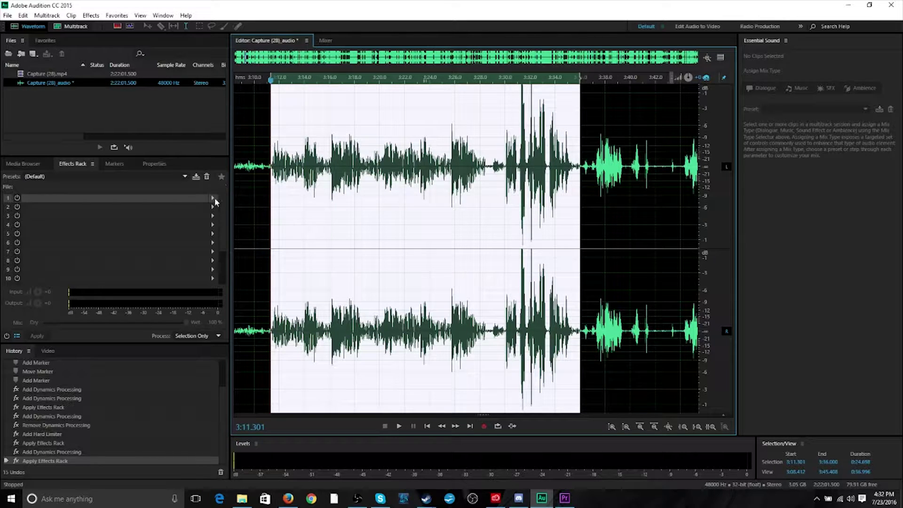
pyautogui.click(214, 200)
pyautogui.moveTo(259, 234)
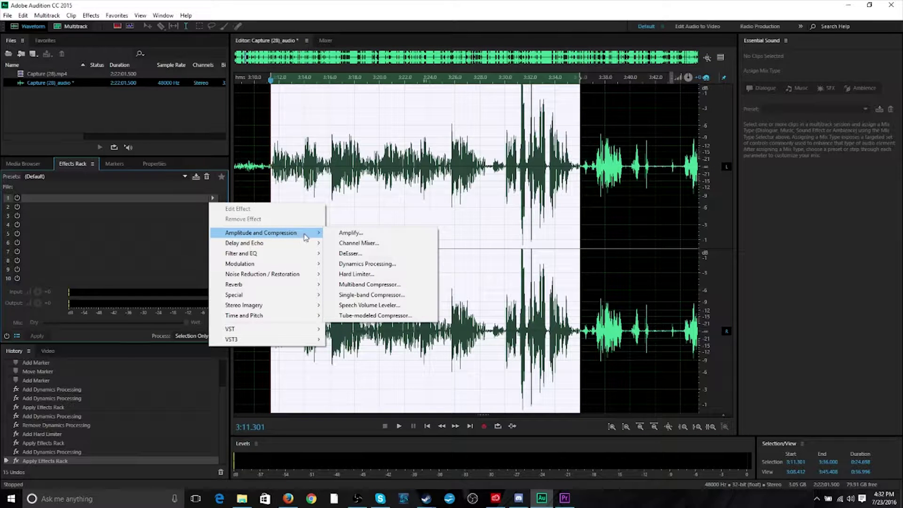
pyautogui.click(381, 263)
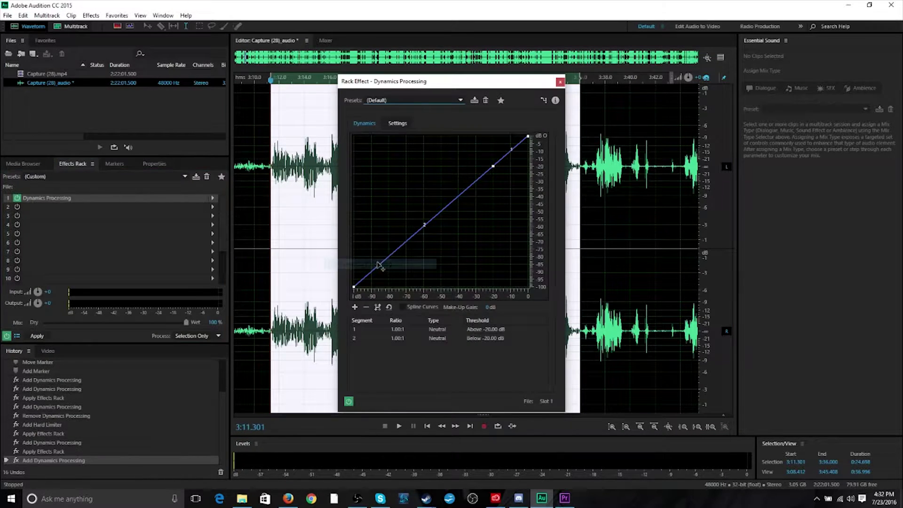
pyautogui.click(423, 101)
pyautogui.click(421, 452)
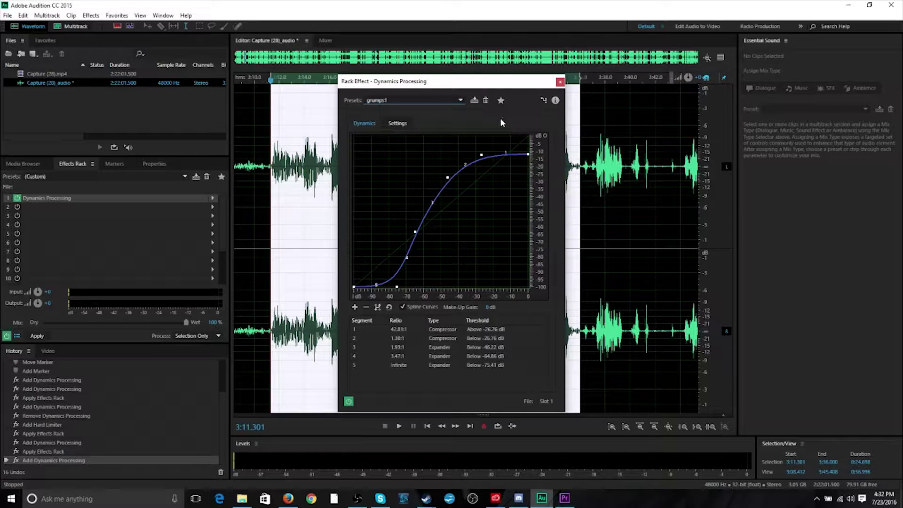
pyautogui.click(560, 82)
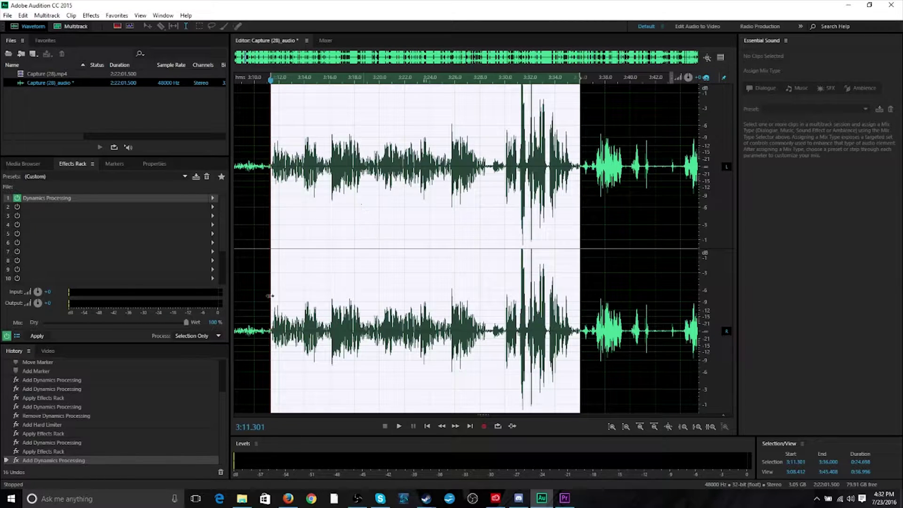
pyautogui.click(38, 336)
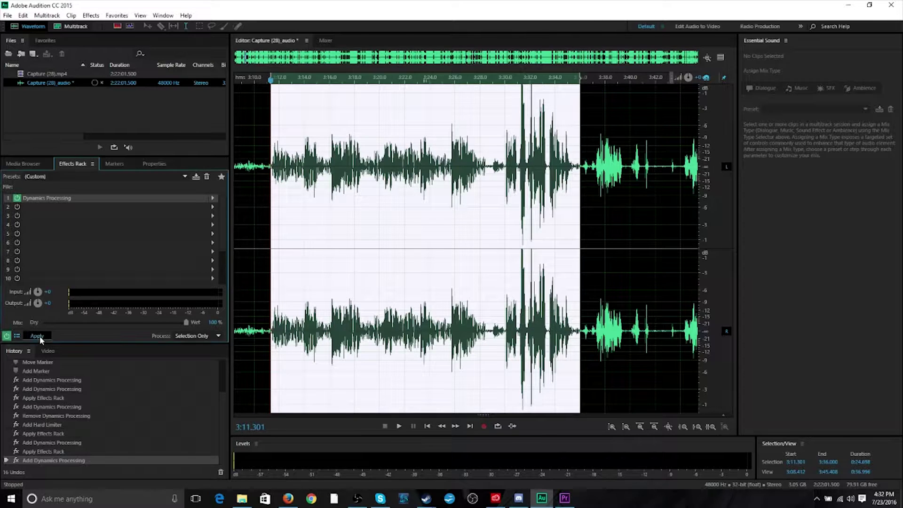
pyautogui.click(389, 117)
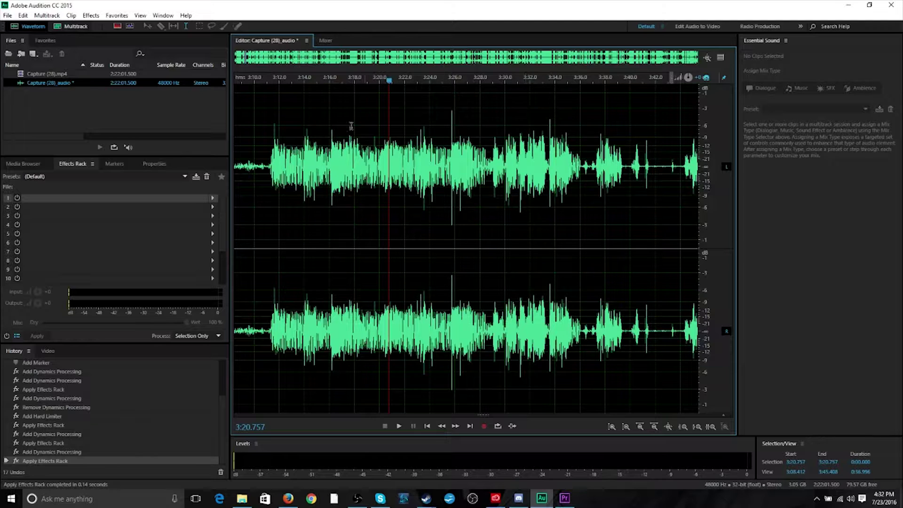
pyautogui.click(329, 84)
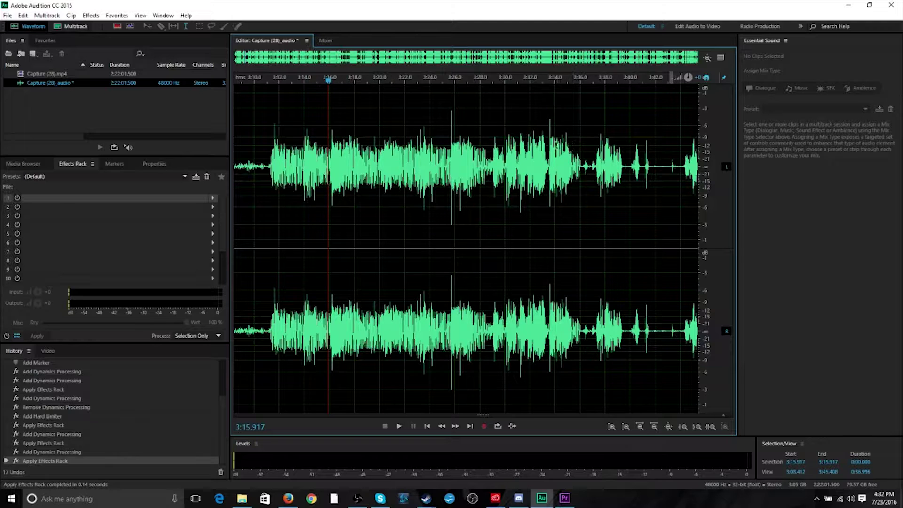
pyautogui.press('space')
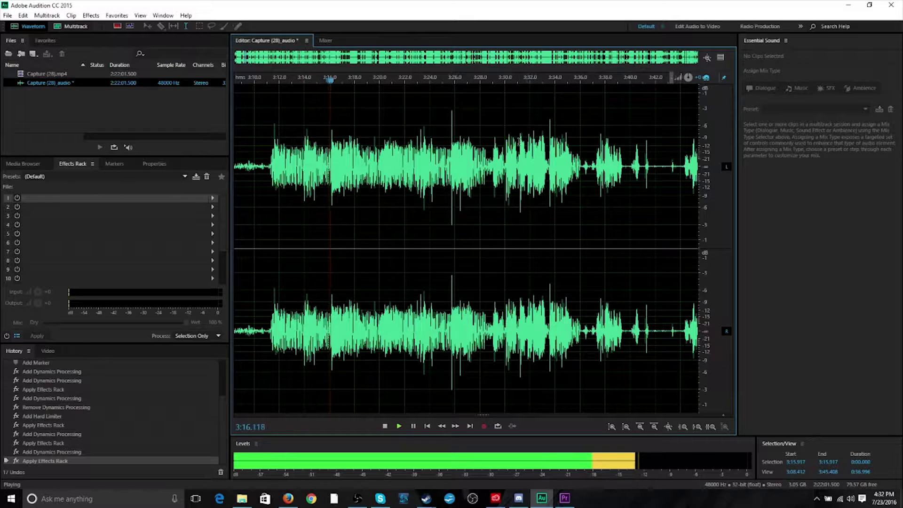
pyautogui.click(443, 79)
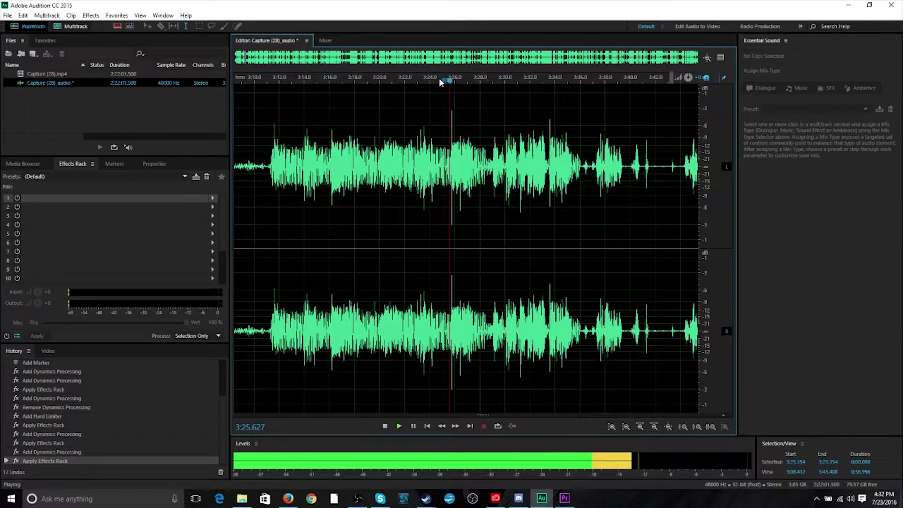
pyautogui.click(512, 79)
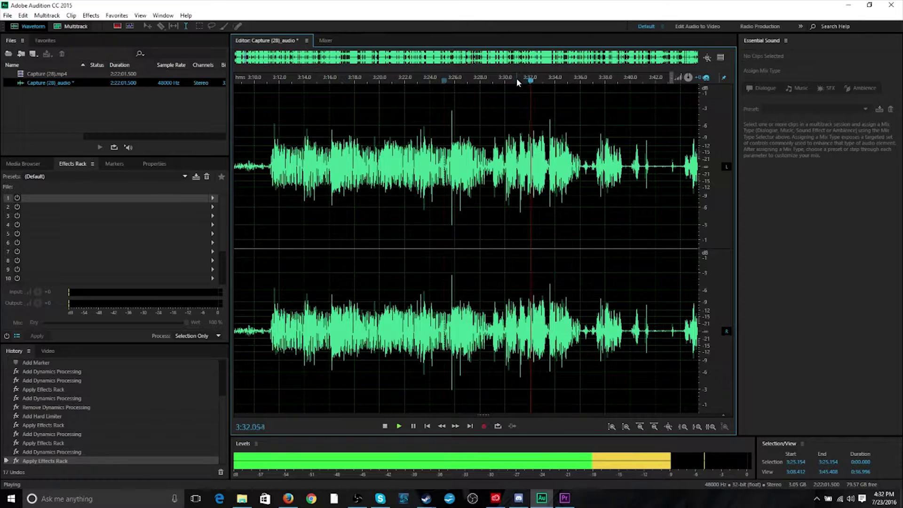
pyautogui.press('space')
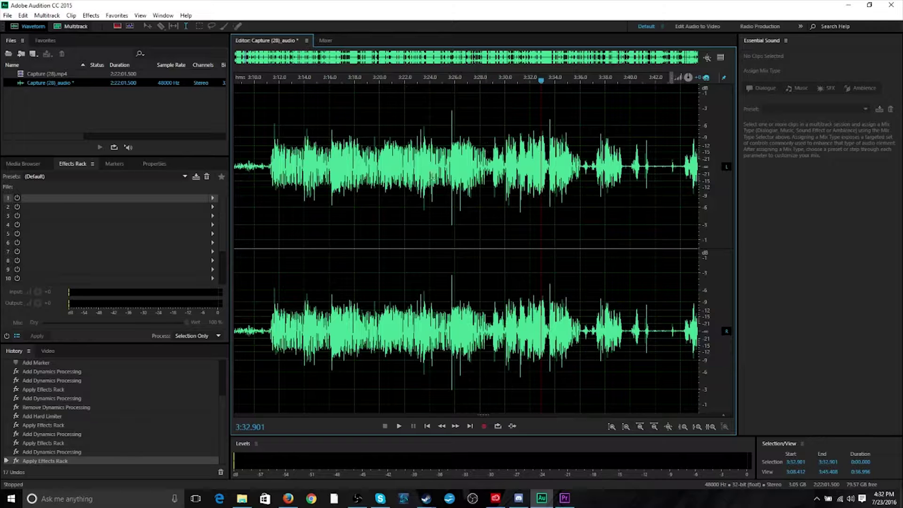
# - Put the playhead at 5:51, zoom to the 5:31–6:27 stretch, and select 5:48.9–6:21.3
pyautogui.scroll(-8, 411, 269)
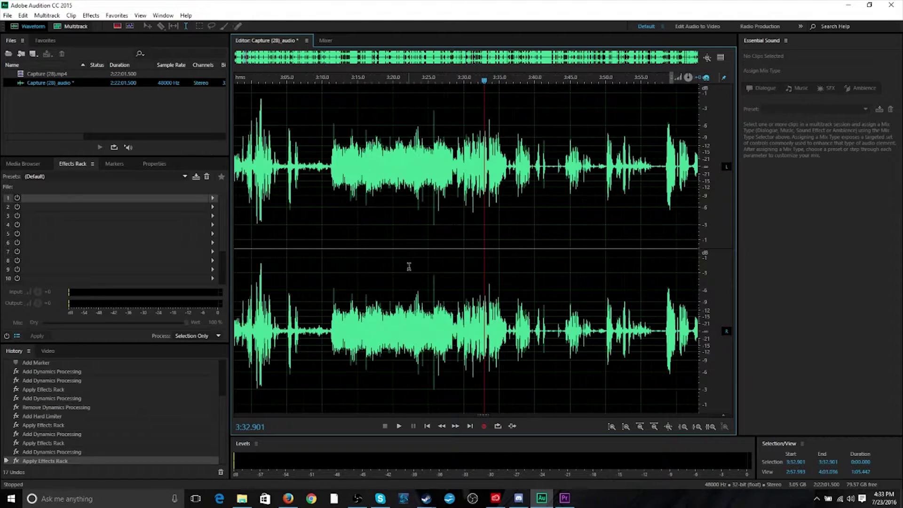
pyautogui.scroll(-10, 409, 266)
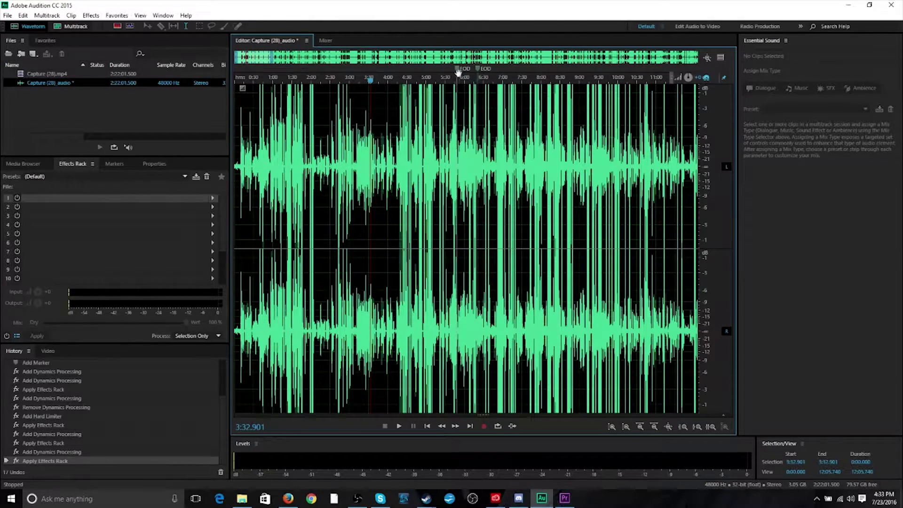
pyautogui.click(459, 78)
pyautogui.scroll(2, 454, 210)
pyautogui.scroll(15, 453, 210)
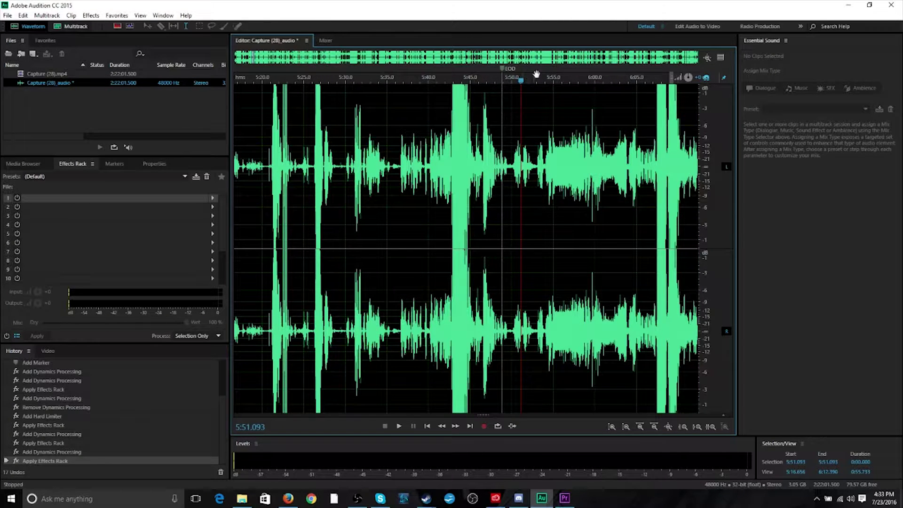
pyautogui.moveTo(538, 76); pyautogui.dragTo(411, 85)
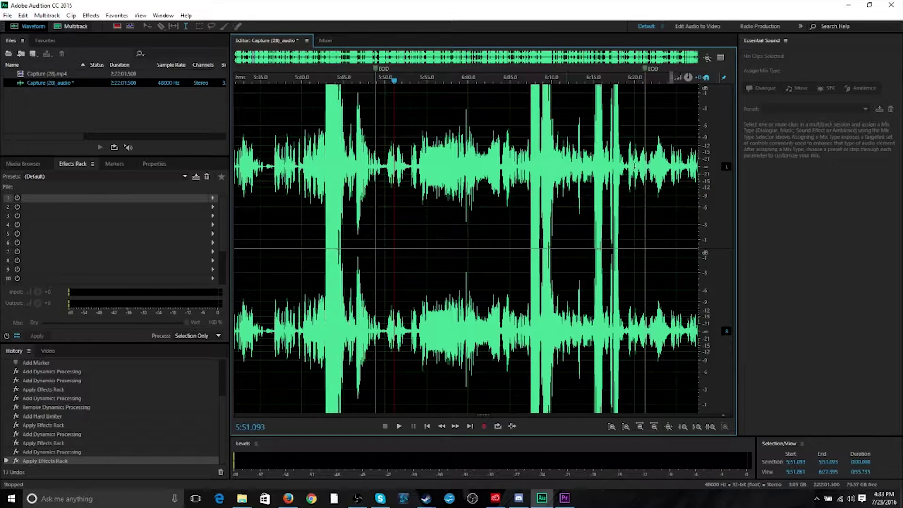
pyautogui.moveTo(646, 163); pyautogui.dragTo(377, 181)
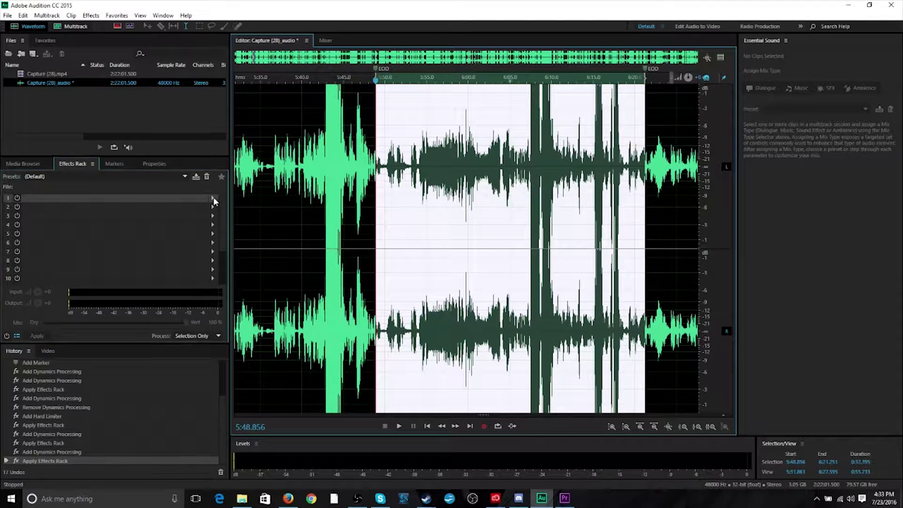
# - Load grumps1 Dynamics Processing into rack slot 1 and apply it to the selected range
pyautogui.click(213, 198)
pyautogui.moveTo(261, 233)
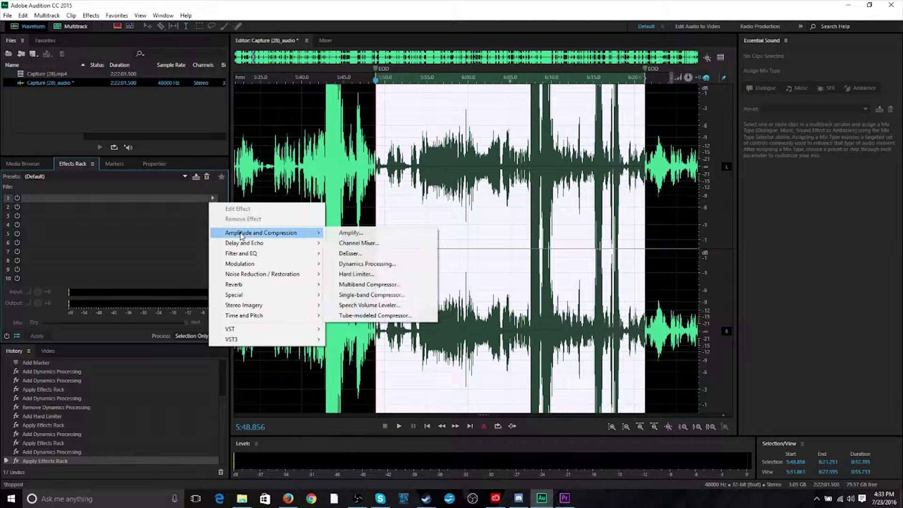
pyautogui.click(368, 264)
pyautogui.click(427, 100)
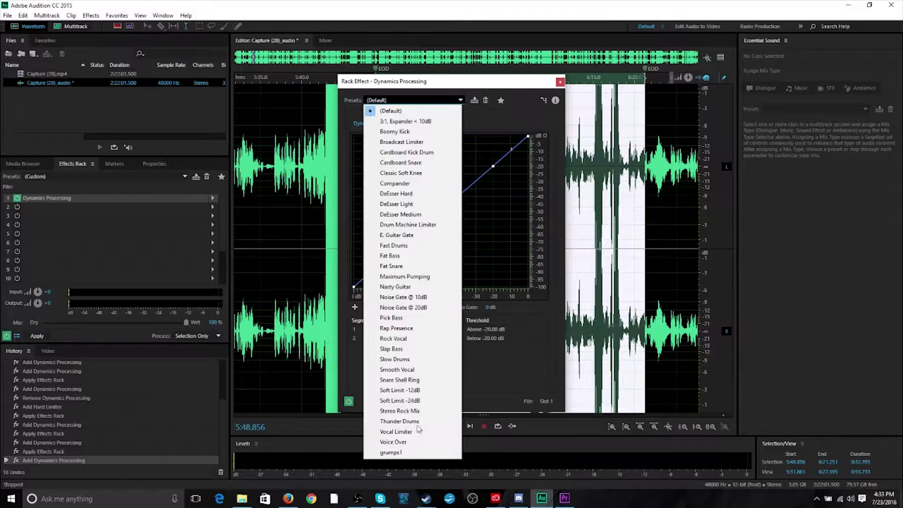
pyautogui.click(405, 455)
pyautogui.click(560, 82)
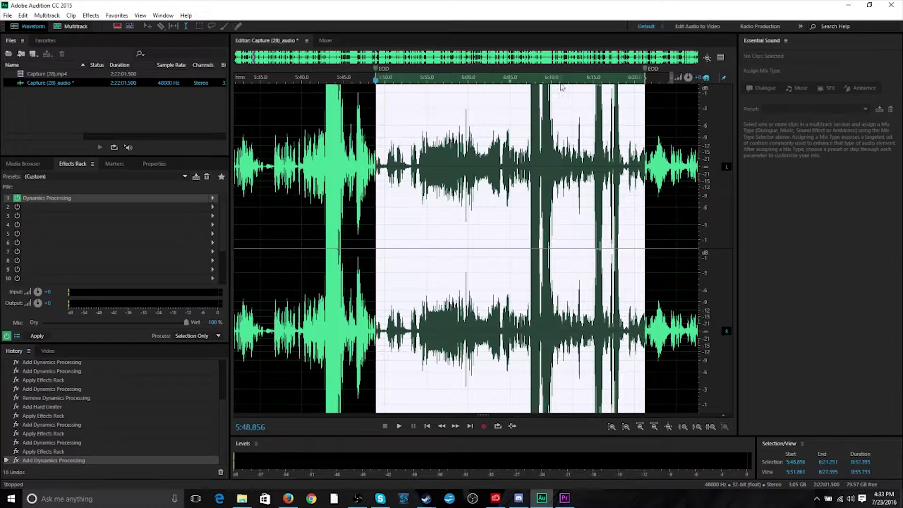
pyautogui.click(47, 334)
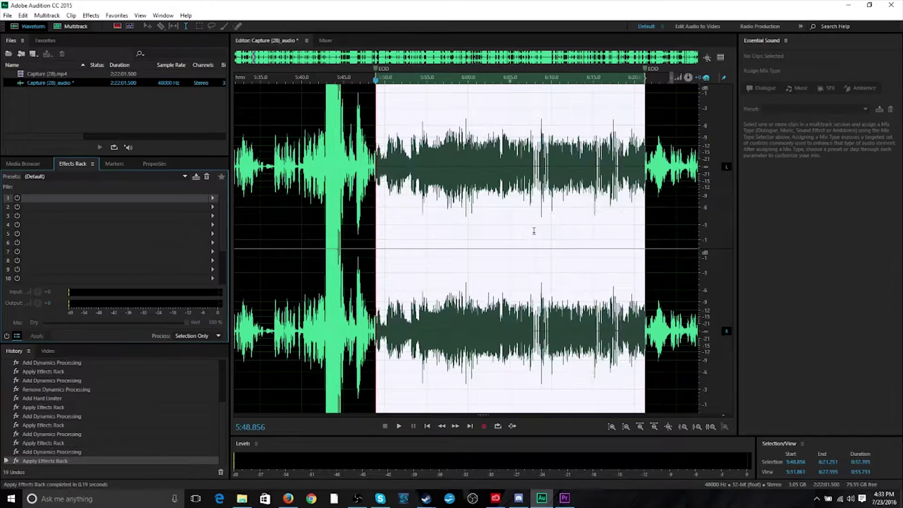
# - Play the processed audio briefly, then move the playhead to 6:06.794
pyautogui.press('space')
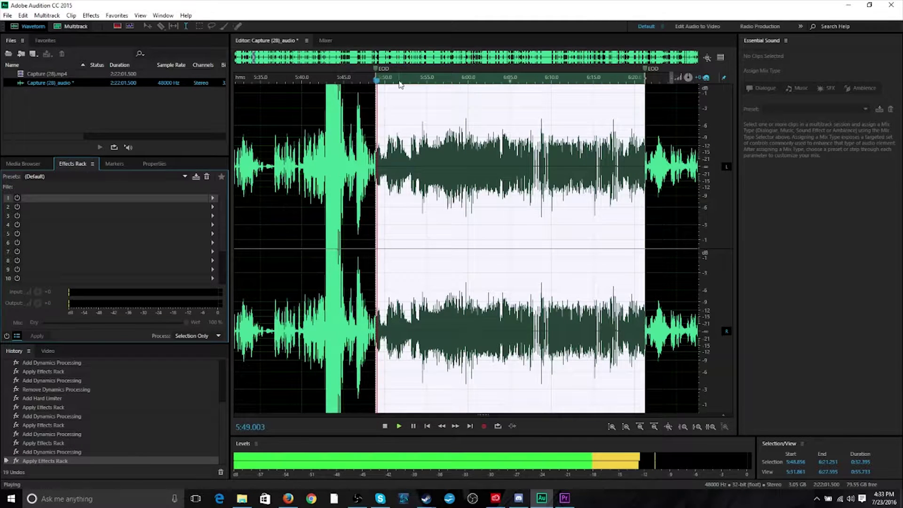
pyautogui.press('space')
pyautogui.click(526, 81)
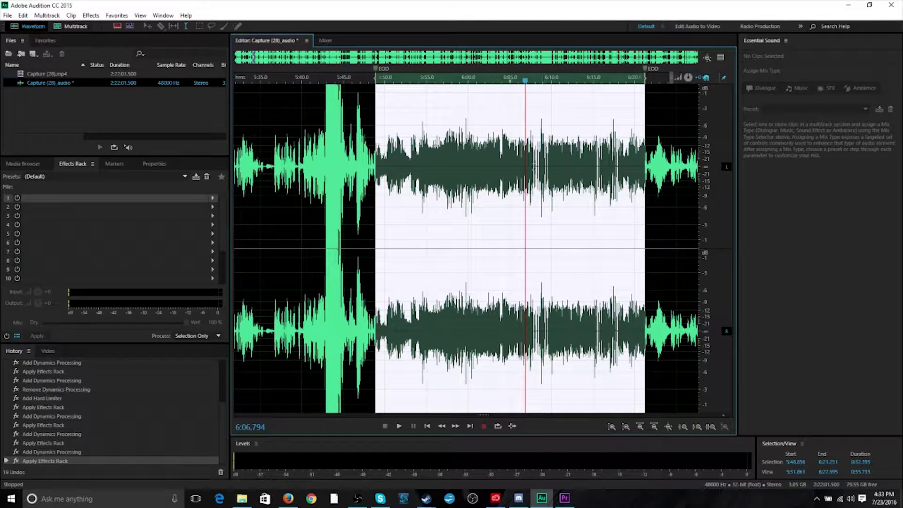
# - Zoom in and play back the processed section around 6:01–6:11
pyautogui.scroll(5, 535, 165)
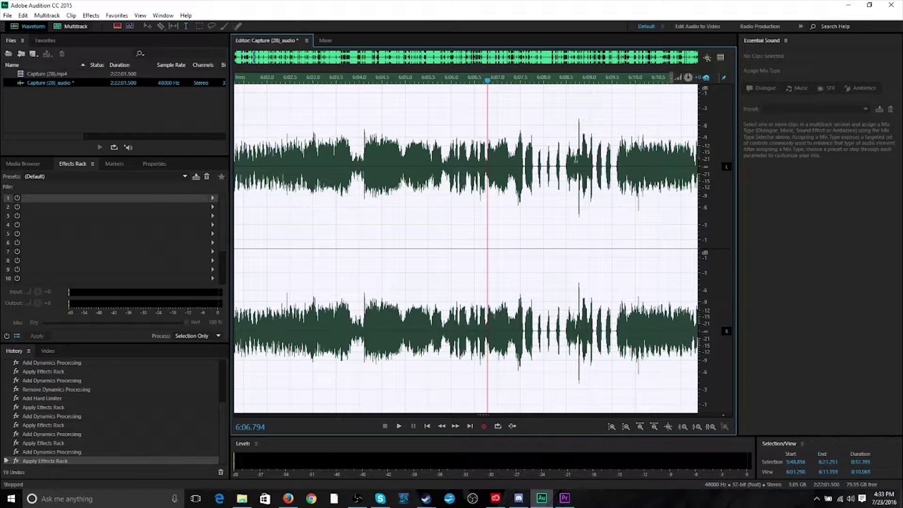
pyautogui.press('space')
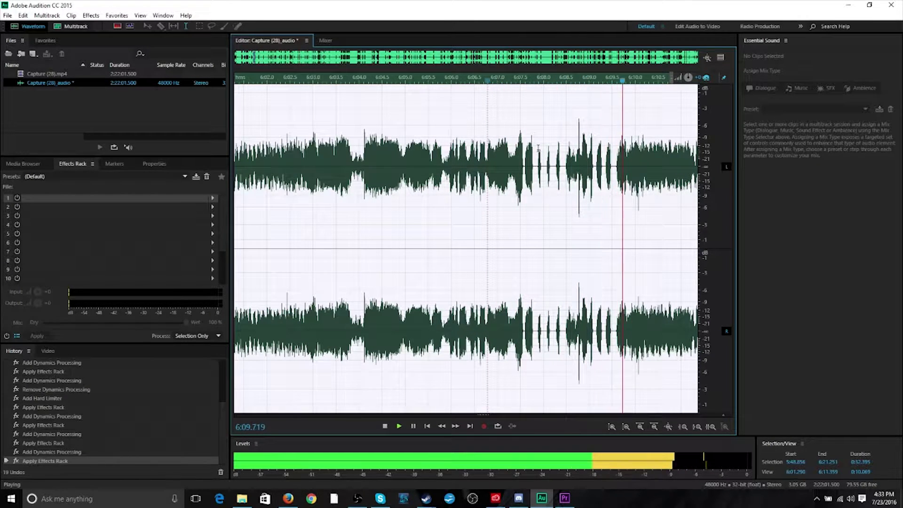
pyautogui.press('space')
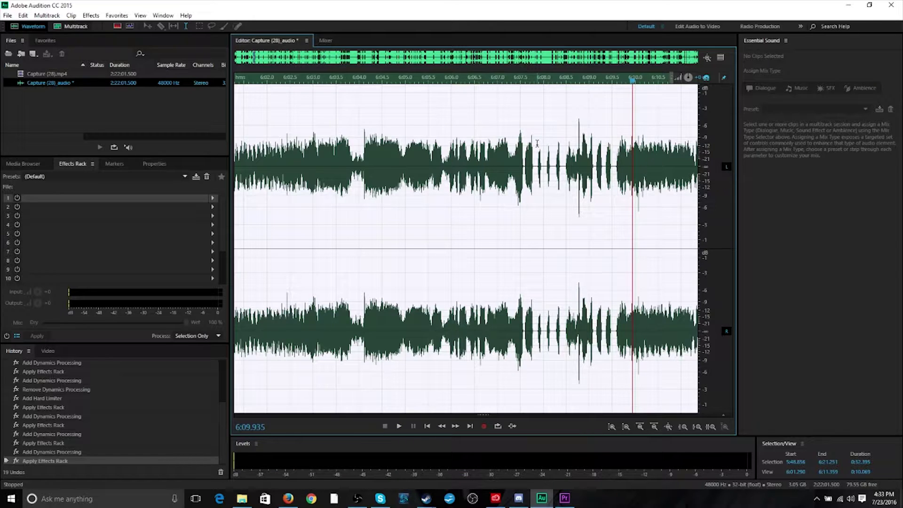
# - Undo the applied Dynamics Processing with Ctrl+Z and readjust the waveform view
pyautogui.hotkey('ctrl', 'z')
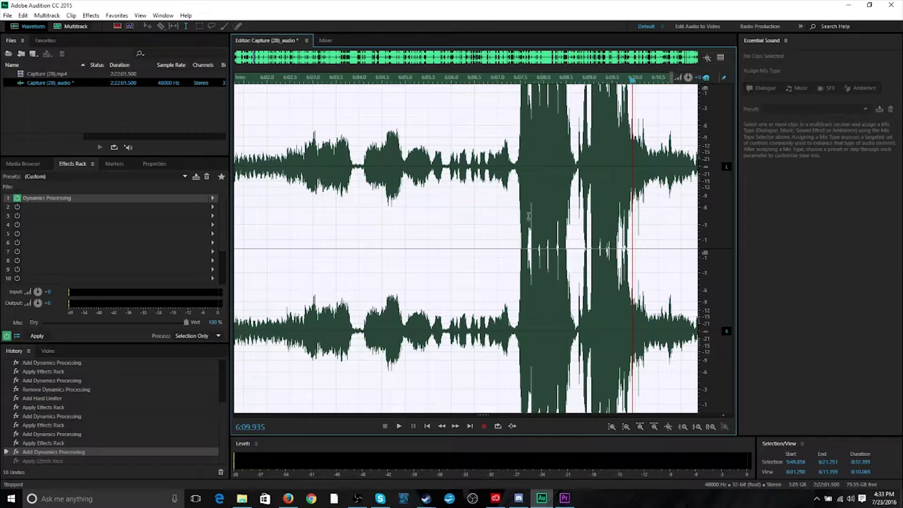
pyautogui.scroll(-3, 528, 217)
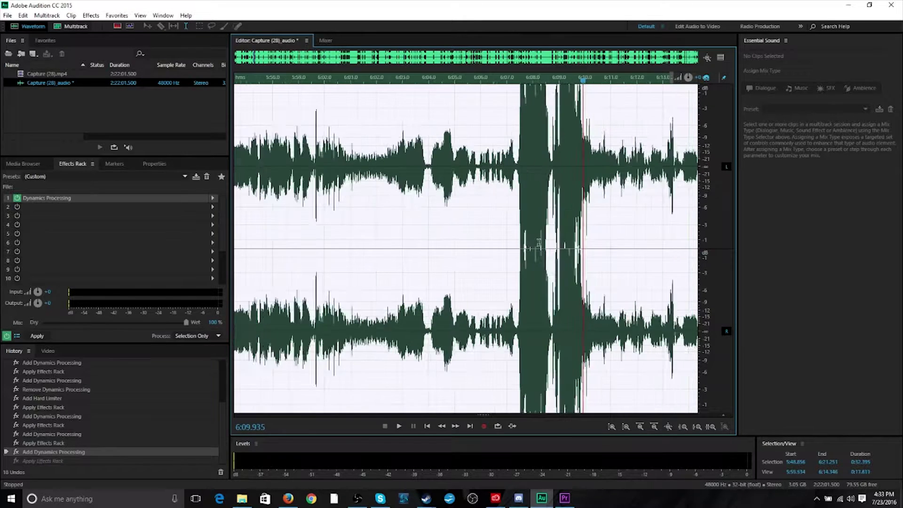
pyautogui.scroll(3, 539, 242)
pyautogui.scroll(1, 539, 243)
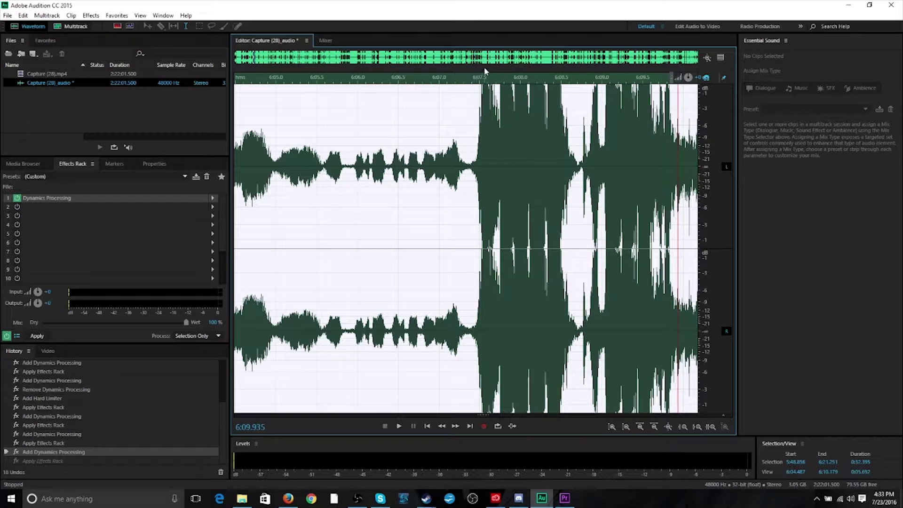
pyautogui.moveTo(505, 73); pyautogui.dragTo(443, 74)
pyautogui.scroll(-9, 429, 239)
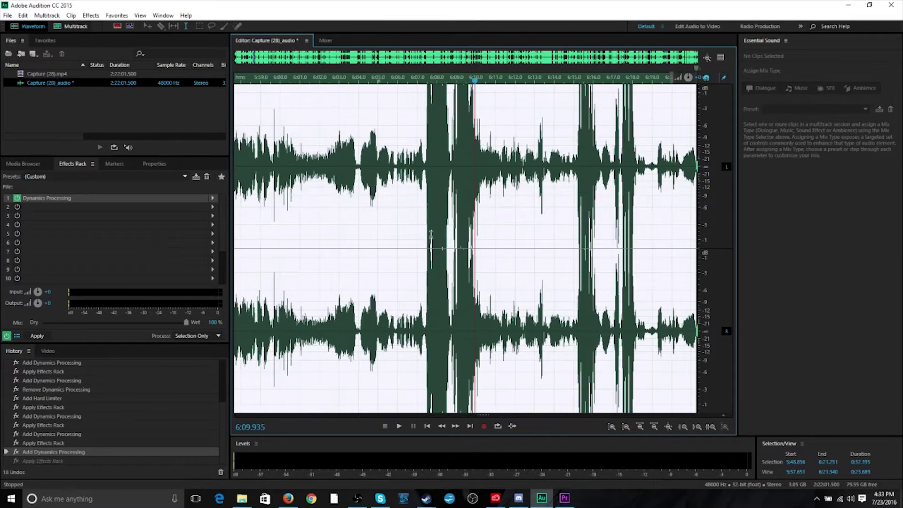
pyautogui.hscroll(-3, 524, 139)
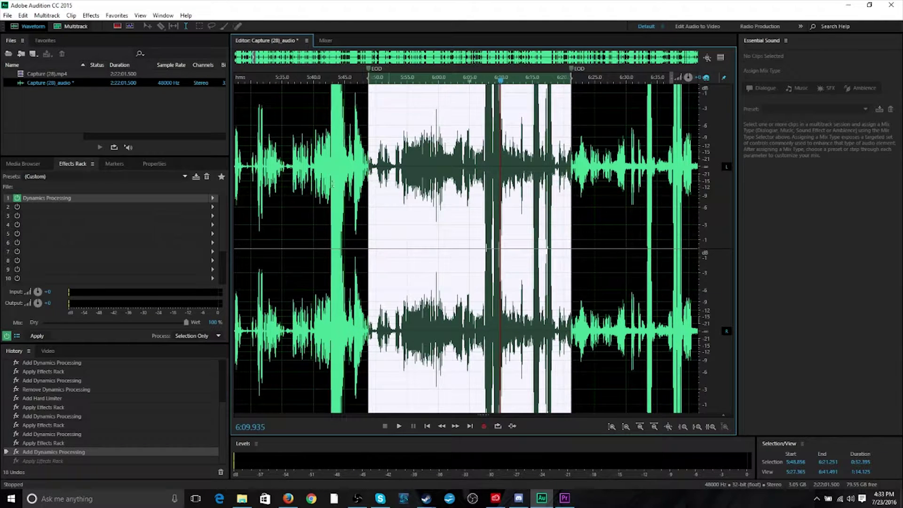
# - Replace slot 1 with a Hard Limiter at -7.0 dB maximum amplitude and apply it to the selection
pyautogui.click(212, 197)
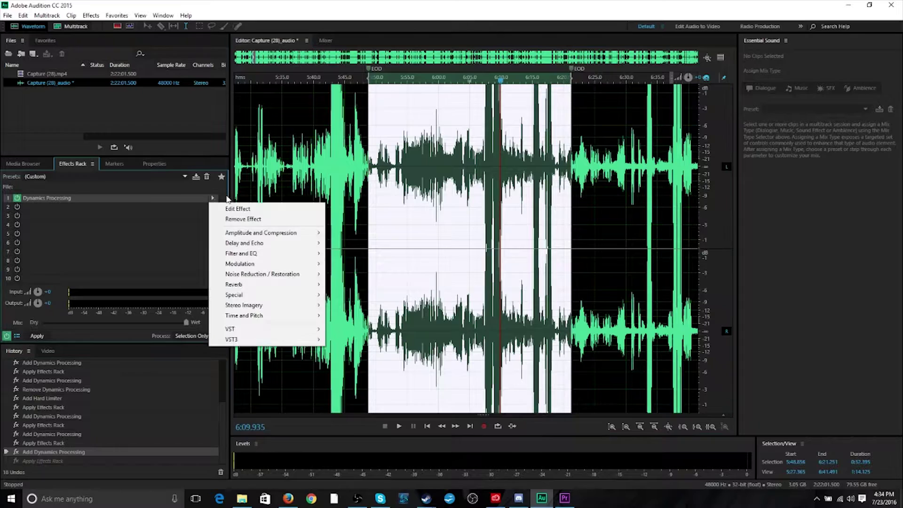
pyautogui.click(235, 217)
pyautogui.click(213, 198)
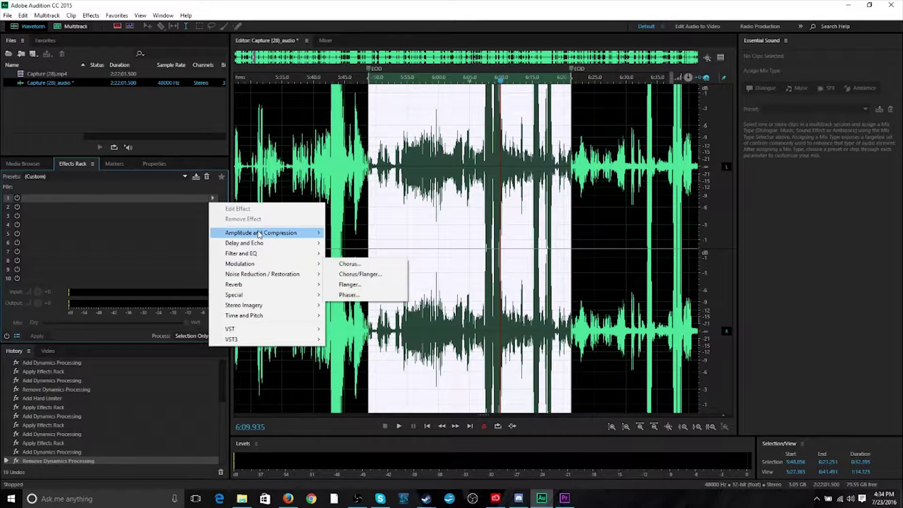
pyautogui.moveTo(260, 236)
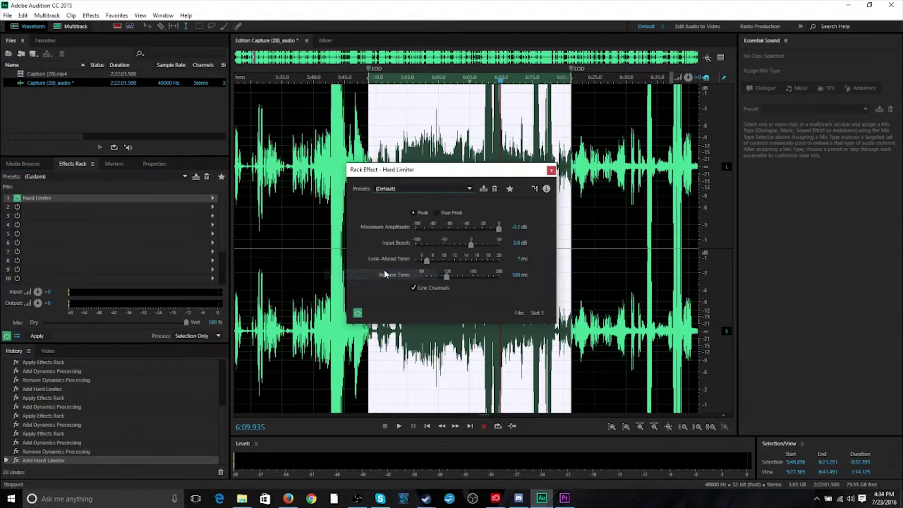
pyautogui.click(496, 230)
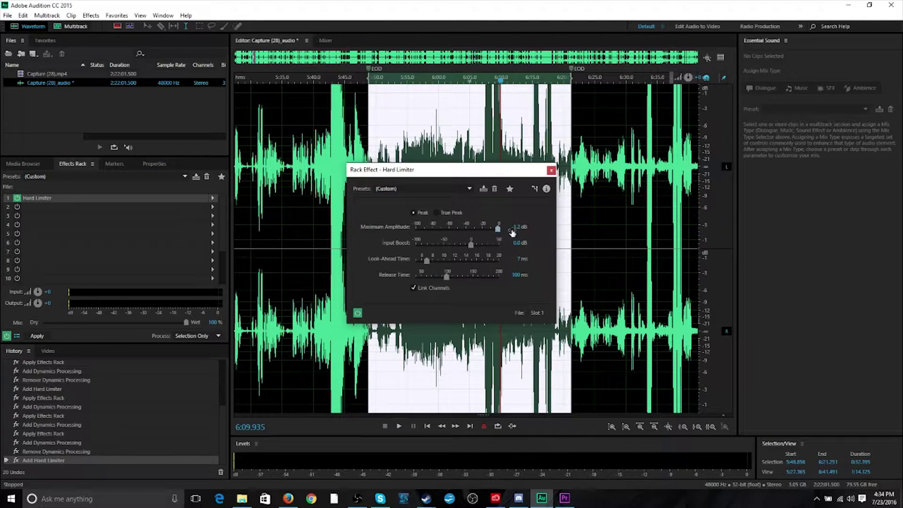
pyautogui.write('-7')
pyautogui.press('Return')
pyautogui.click(551, 170)
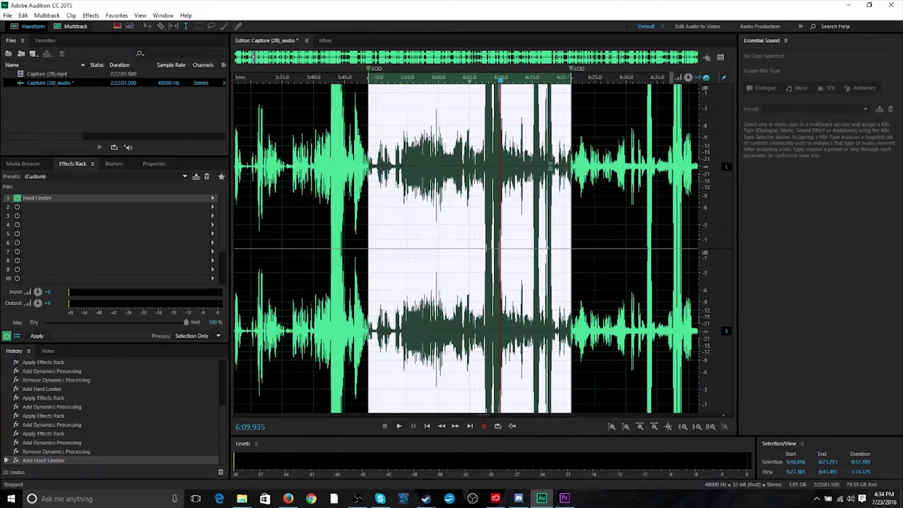
pyautogui.click(46, 334)
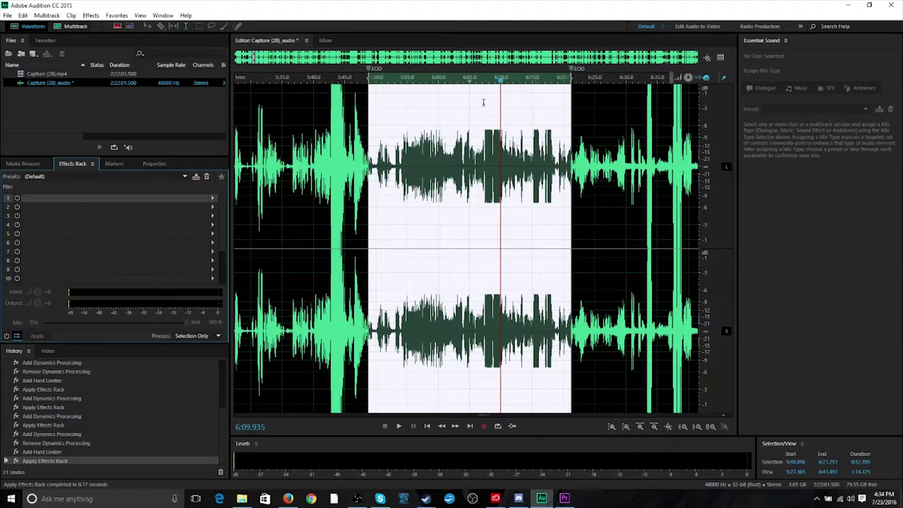
# - Add Dynamics Processing with the grumps1 preset to rack slot 1 and apply it to 5:48.856–6:21.251
pyautogui.click(212, 198)
pyautogui.moveTo(301, 233)
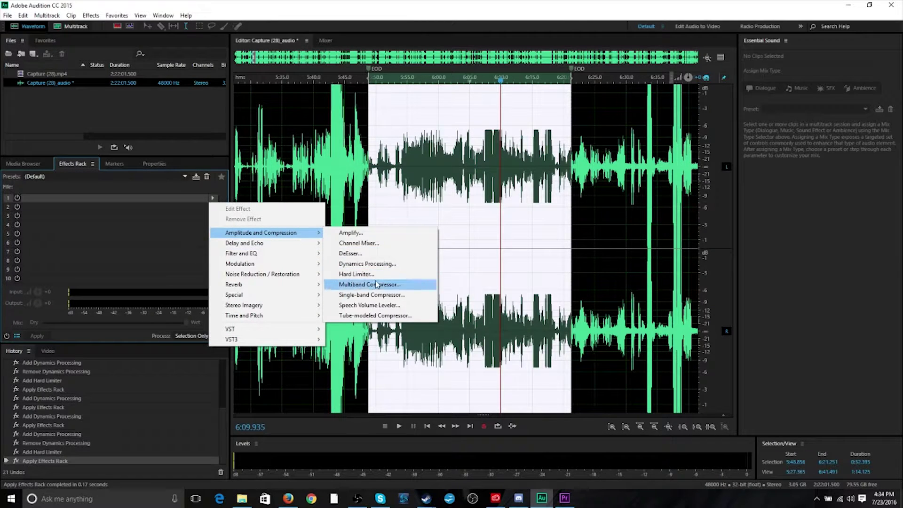
pyautogui.click(382, 265)
pyautogui.click(460, 100)
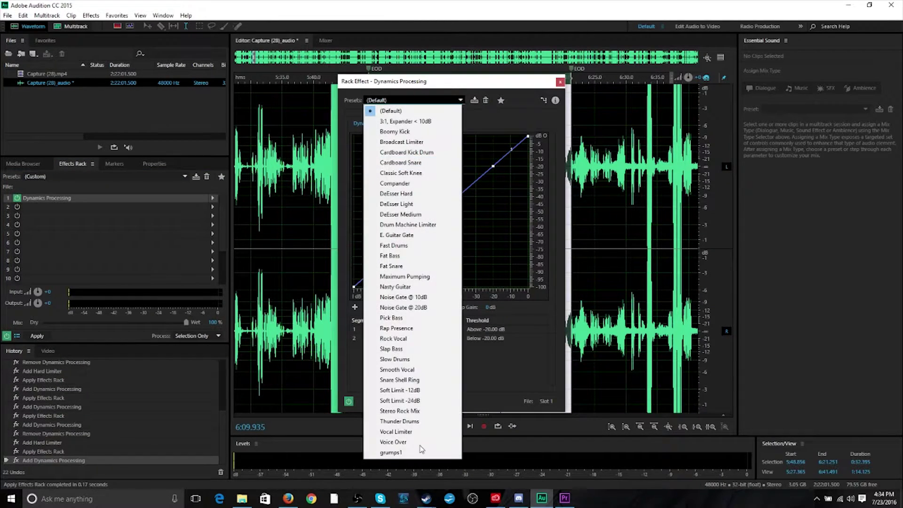
pyautogui.click(411, 453)
pyautogui.click(561, 82)
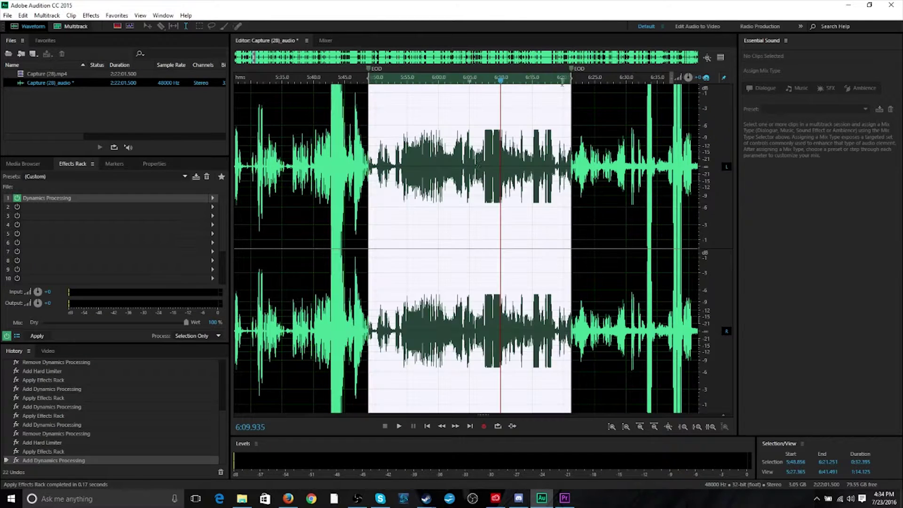
pyautogui.click(39, 335)
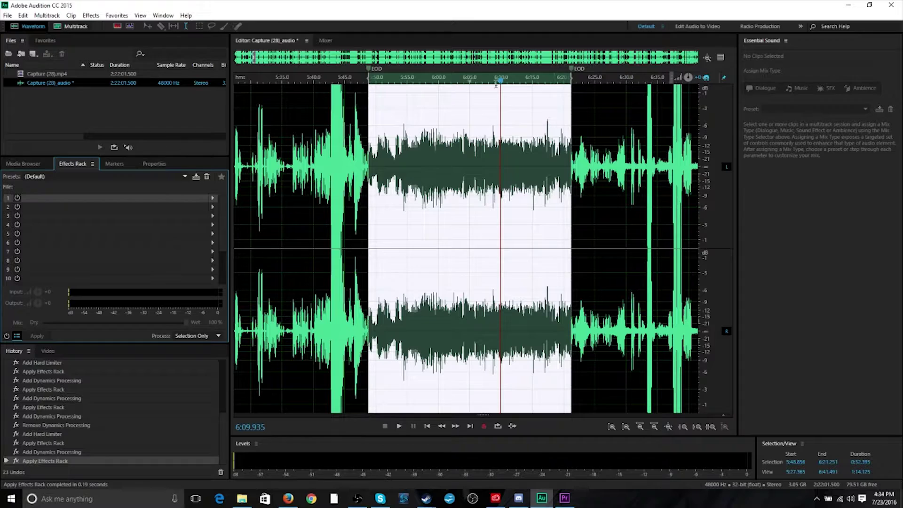
# - Play the processed audio from about 6:09, then scrub back and set the playhead at 5:59.6
pyautogui.click(495, 82)
pyautogui.press('space')
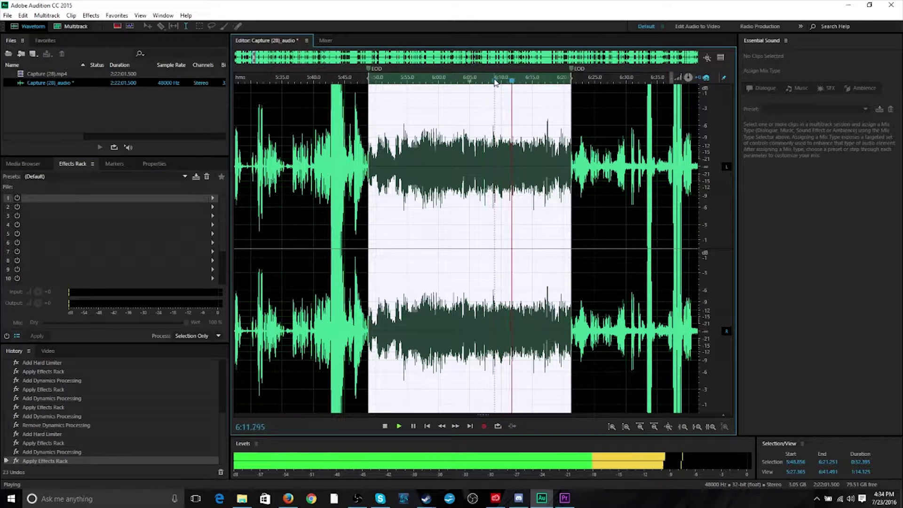
pyautogui.press('space')
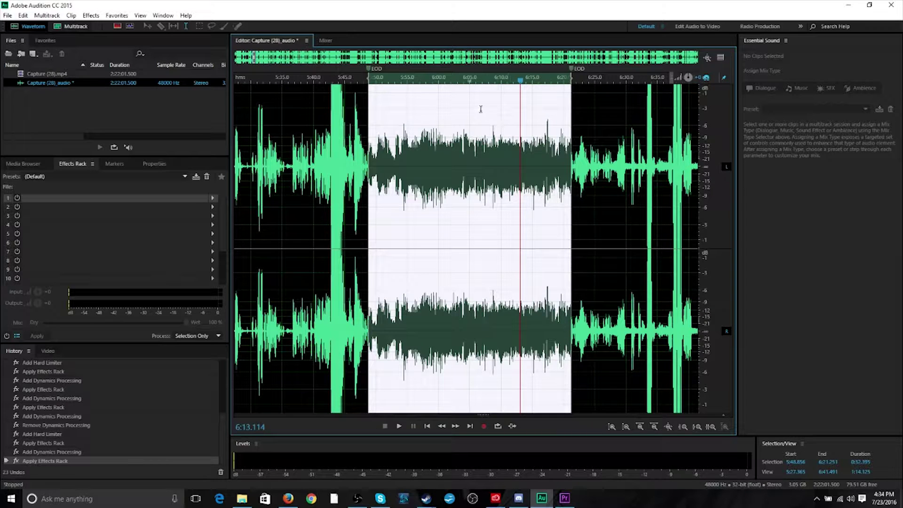
pyautogui.moveTo(500, 80); pyautogui.dragTo(467, 80)
pyautogui.click(416, 81)
pyautogui.click(437, 81)
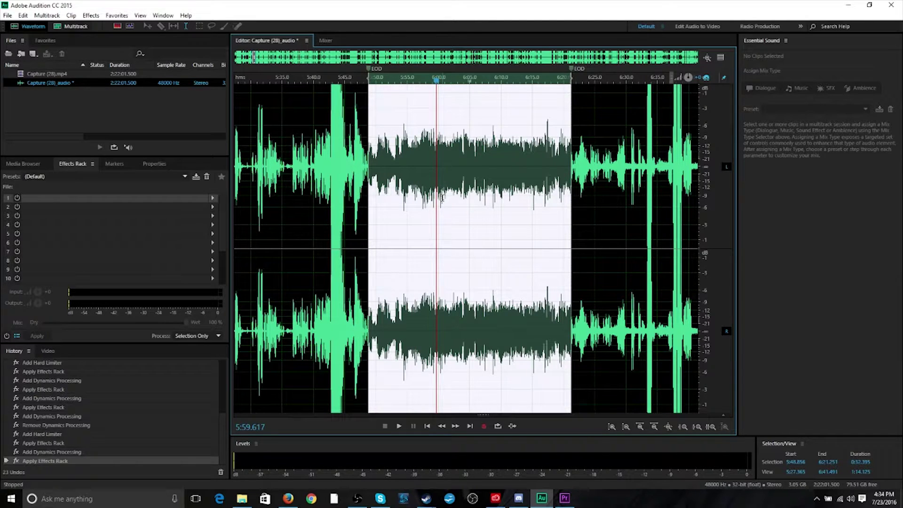
pyautogui.scroll(-10, 442, 258)
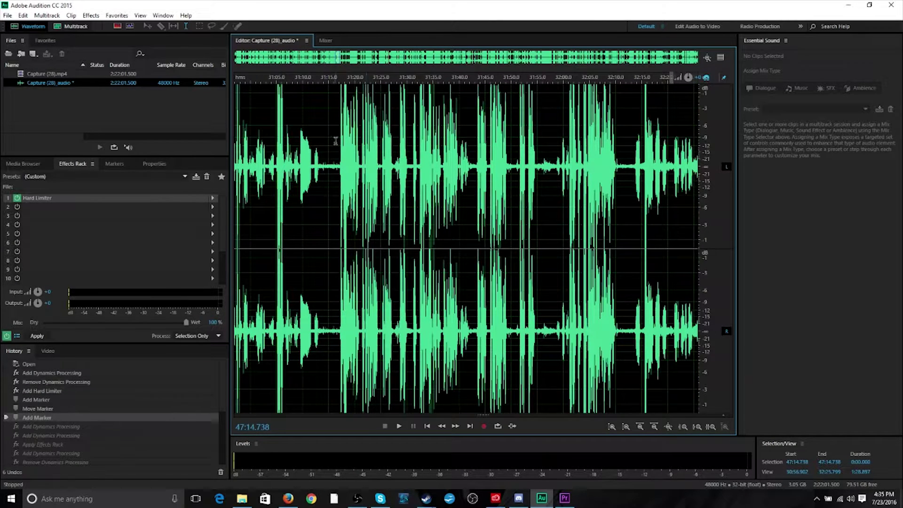
# - Set the playhead to 31:16.376 and pan back through the recording to about 19:35–20:50
pyautogui.click(333, 81)
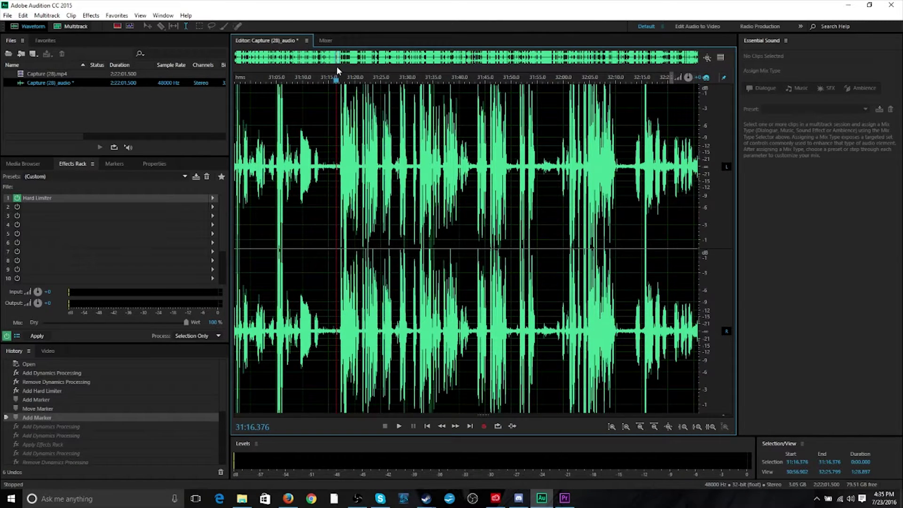
pyautogui.moveTo(337, 69); pyautogui.dragTo(514, 60)
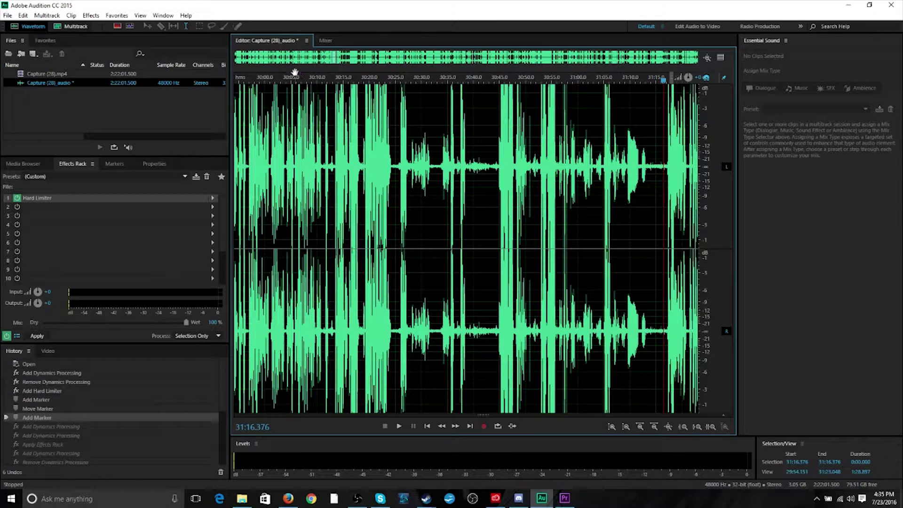
pyautogui.moveTo(296, 71); pyautogui.dragTo(662, 89)
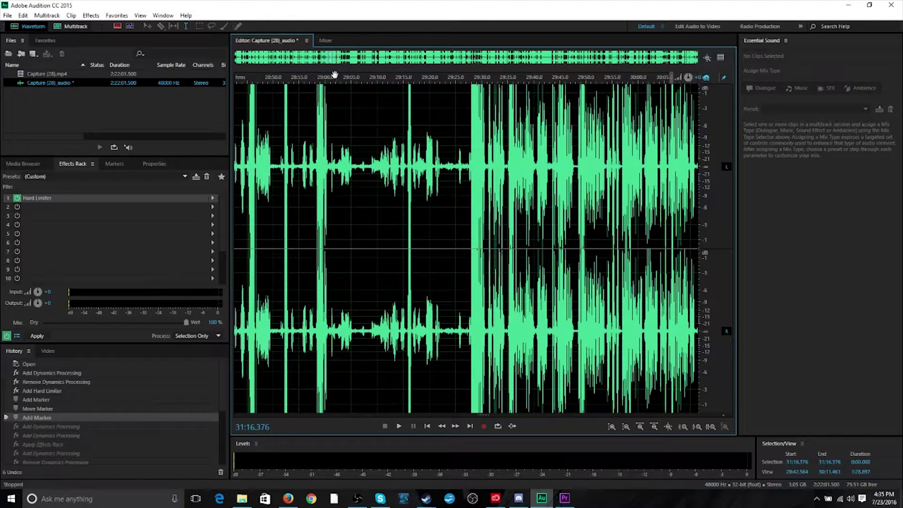
pyautogui.moveTo(329, 76); pyautogui.dragTo(628, 93)
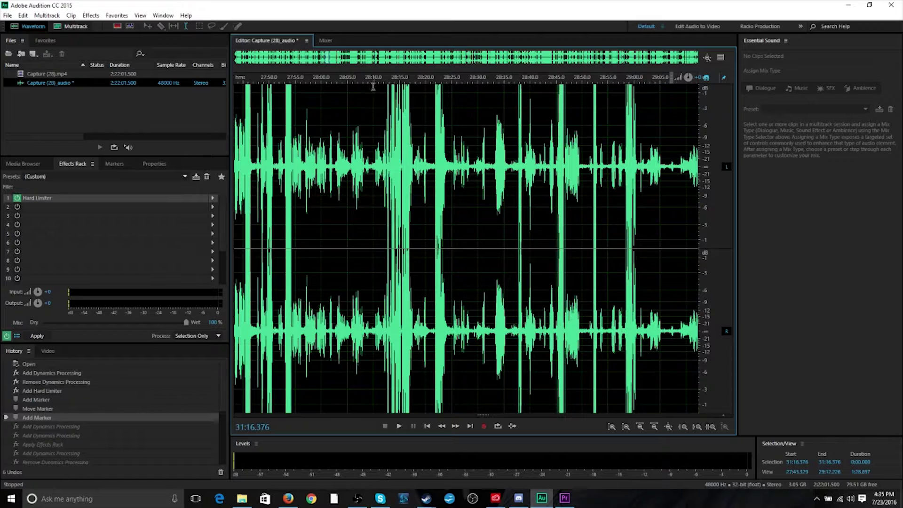
pyautogui.moveTo(349, 72); pyautogui.dragTo(629, 87)
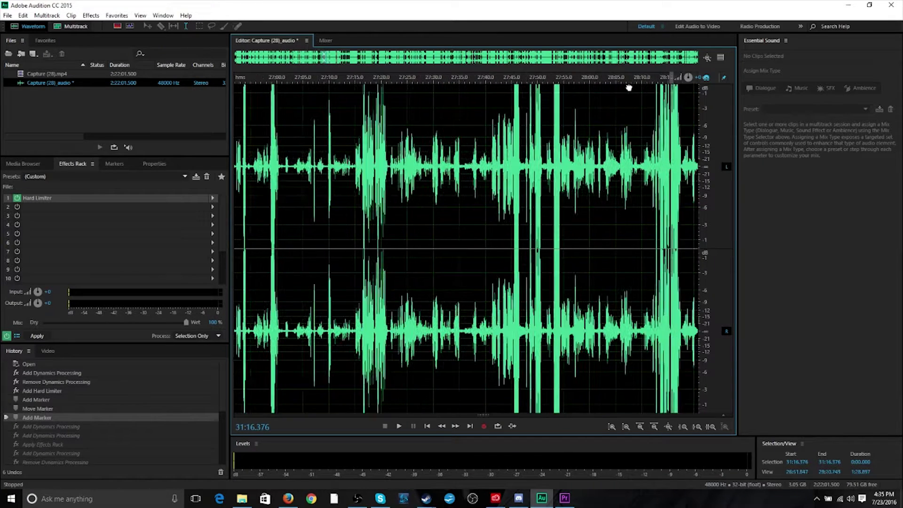
pyautogui.moveTo(350, 70); pyautogui.dragTo(637, 83)
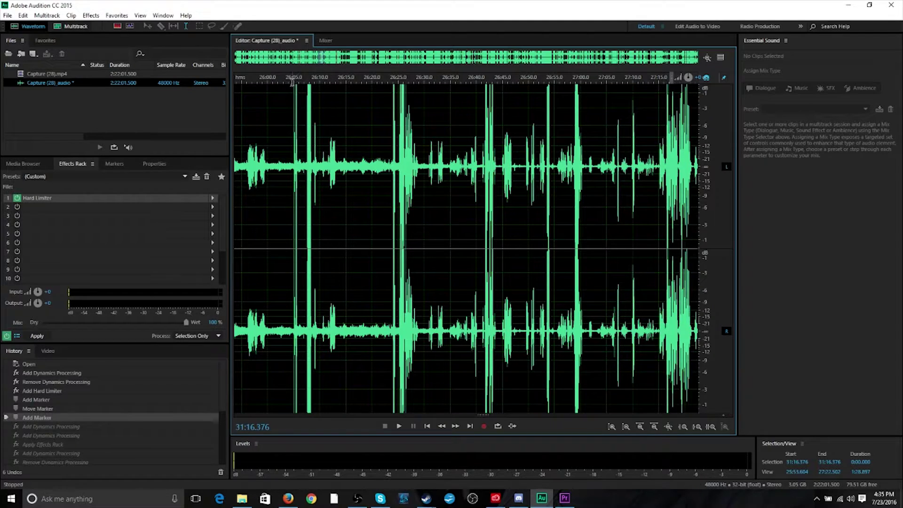
pyautogui.moveTo(289, 72); pyautogui.dragTo(679, 117)
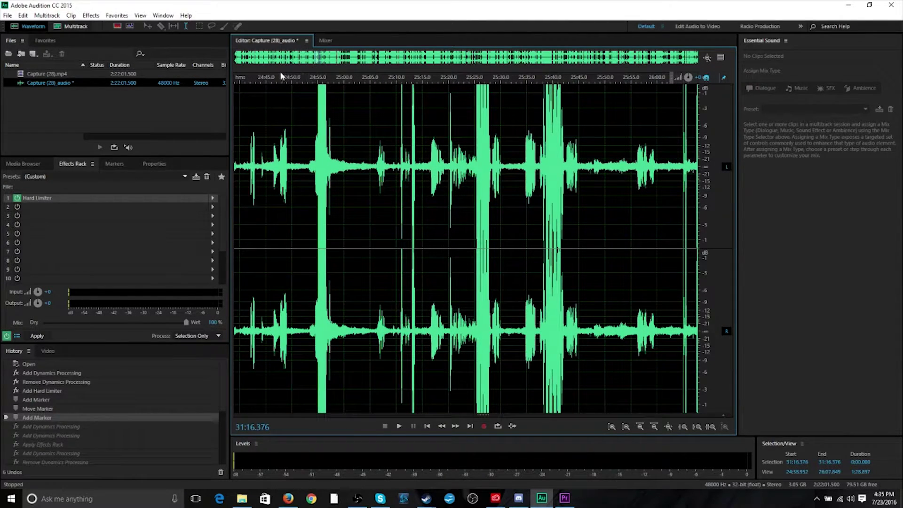
pyautogui.moveTo(280, 71); pyautogui.dragTo(343, 77)
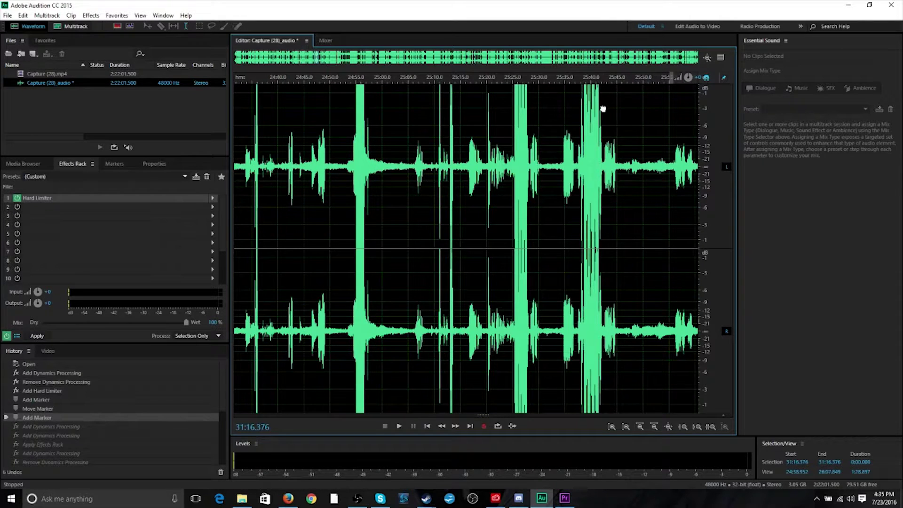
pyautogui.scroll(5, 604, 109)
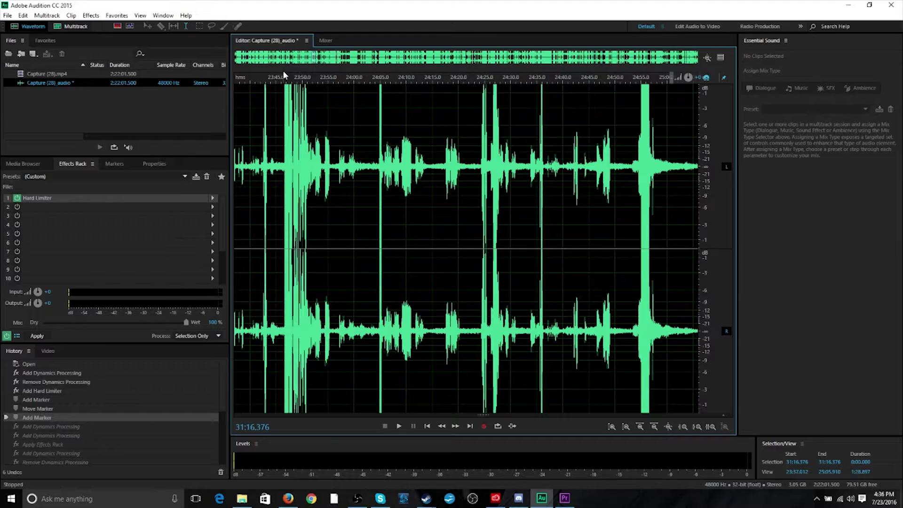
pyautogui.moveTo(284, 74); pyautogui.dragTo(596, 88)
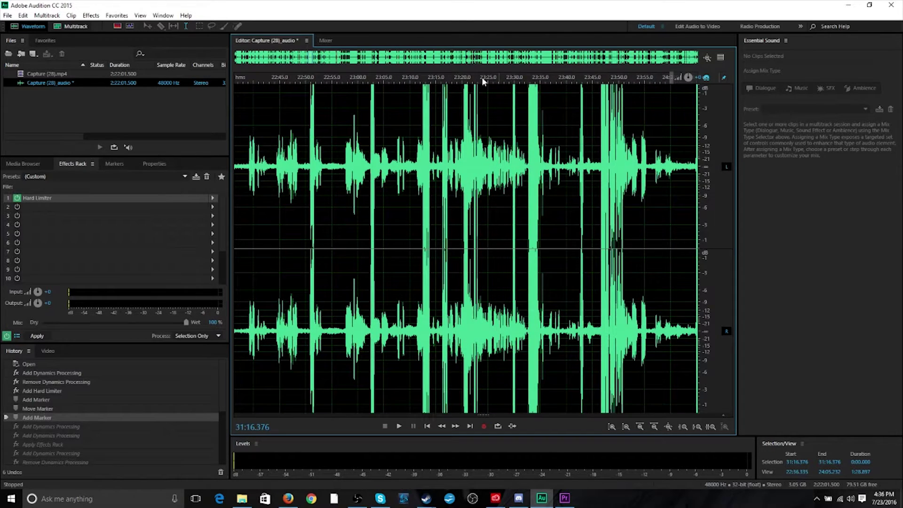
pyautogui.moveTo(269, 76); pyautogui.dragTo(580, 97)
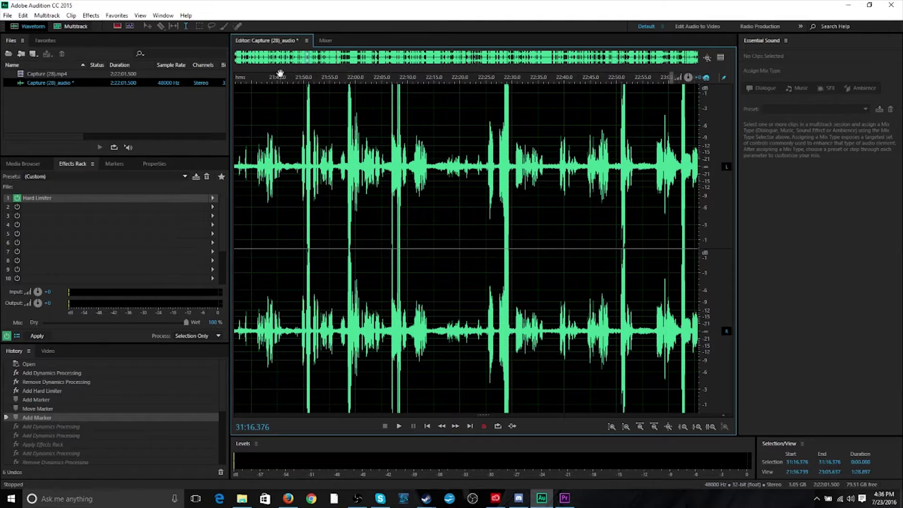
pyautogui.moveTo(283, 74); pyautogui.dragTo(523, 78)
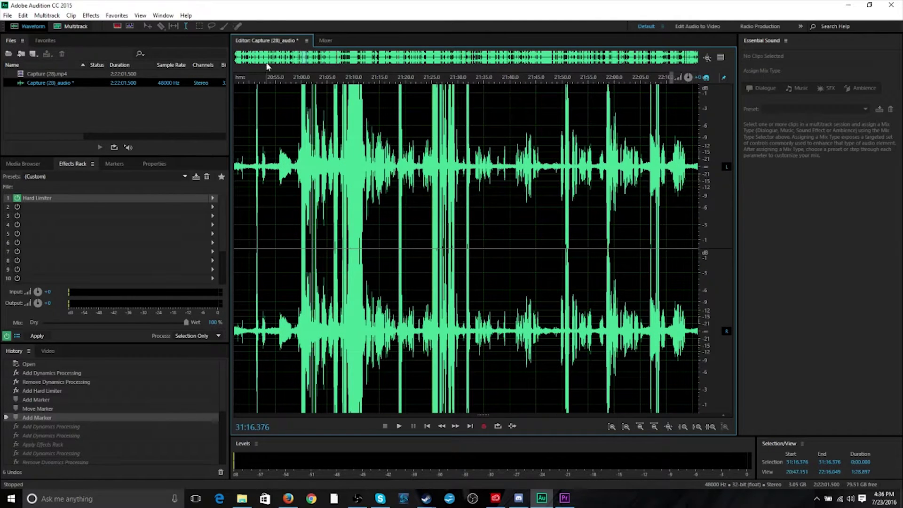
pyautogui.moveTo(244, 76); pyautogui.dragTo(429, 69)
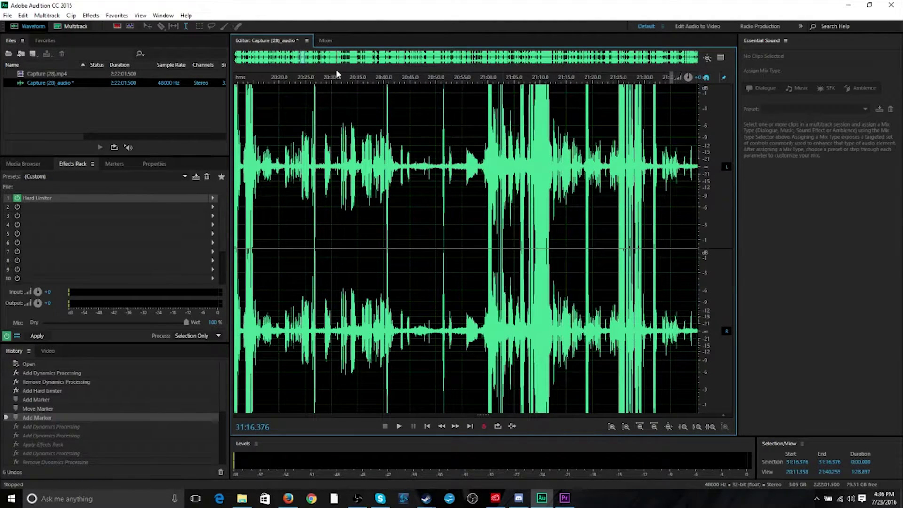
pyautogui.moveTo(288, 73); pyautogui.dragTo(522, 74)
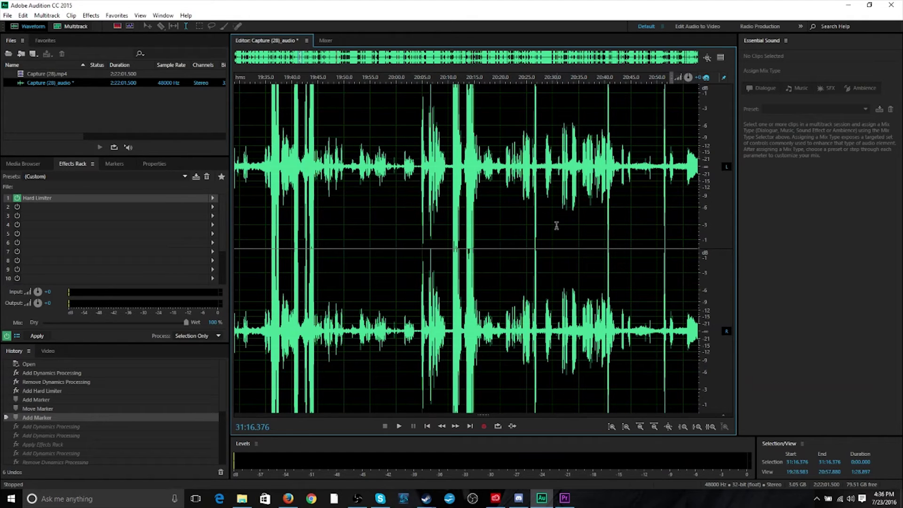
# - Switch to the Open Broadcaster Software window from the Windows taskbar
pyautogui.click(358, 498)
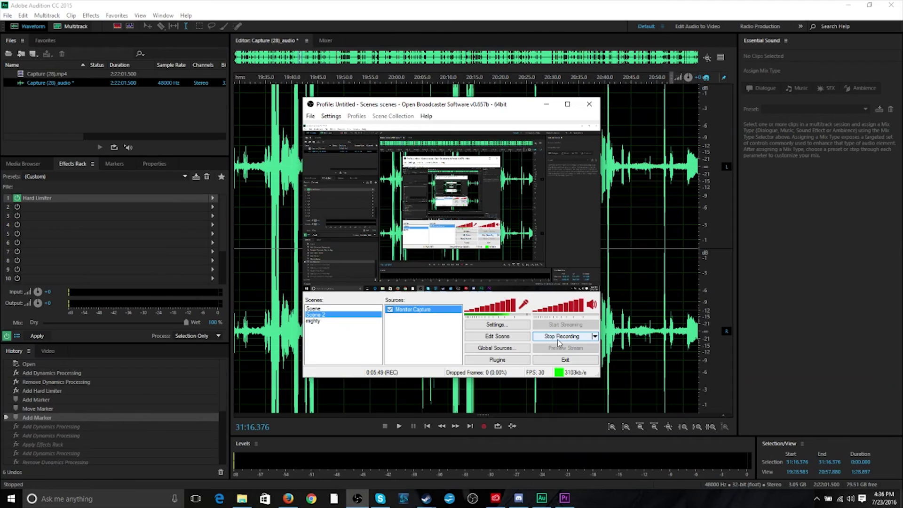